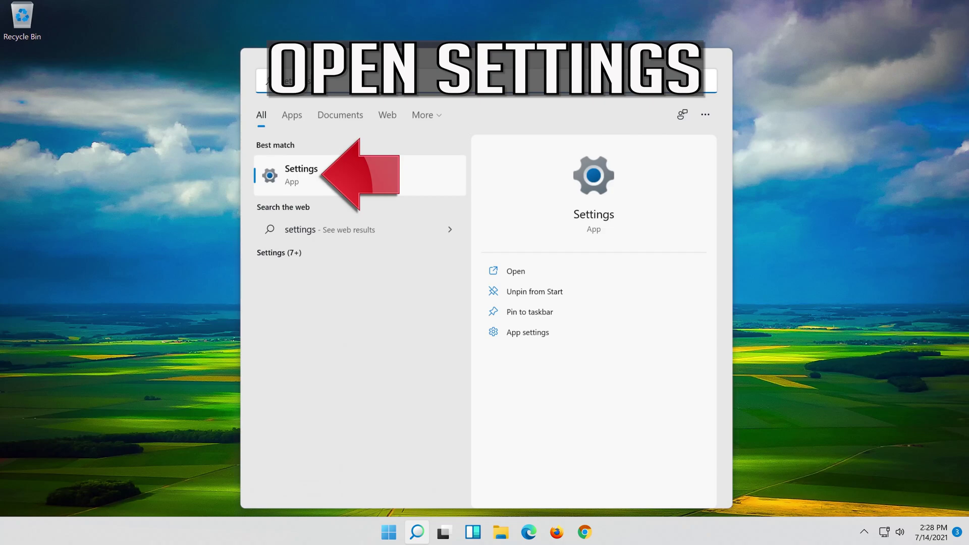
Open Settings and run the Playing Audio troubleshooter from the other troubleshooters in the System Troubleshoot settings
left_click(356, 179)
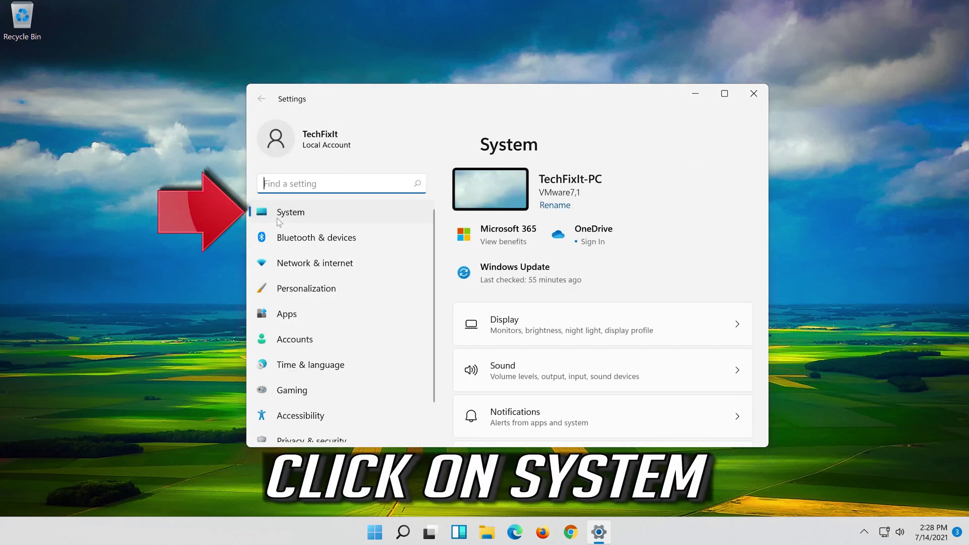
left_click(322, 211)
scroll(555, 350, "down", 10)
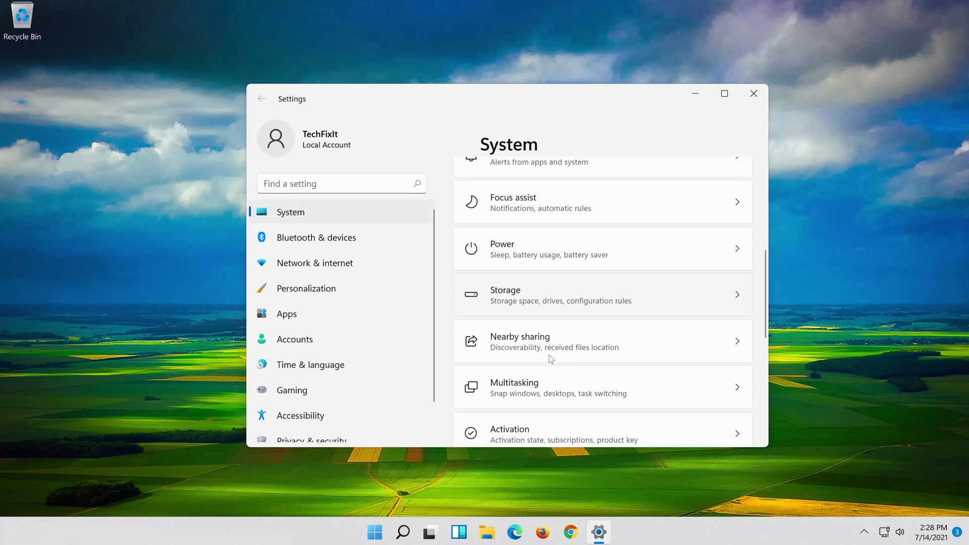
scroll(549, 359, "down", 2)
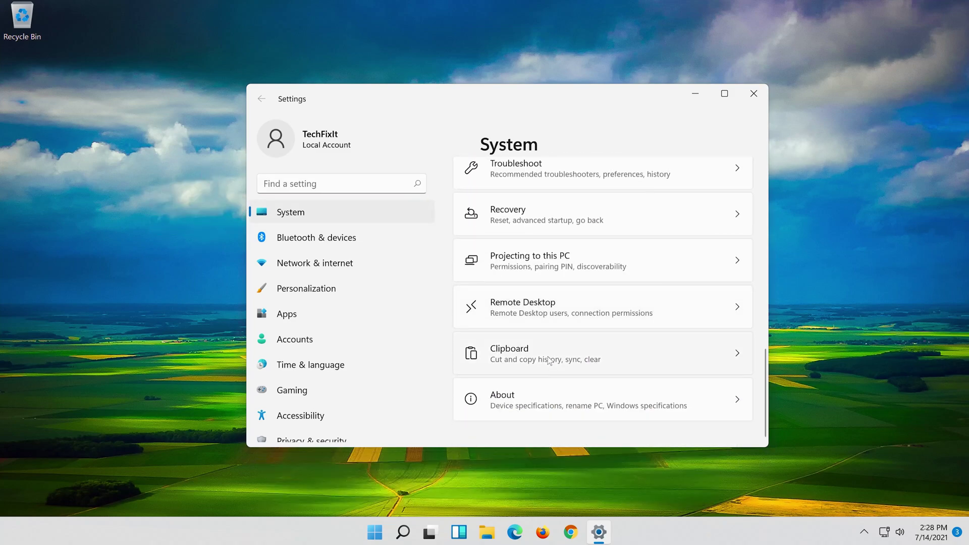
scroll(549, 359, "up", 3)
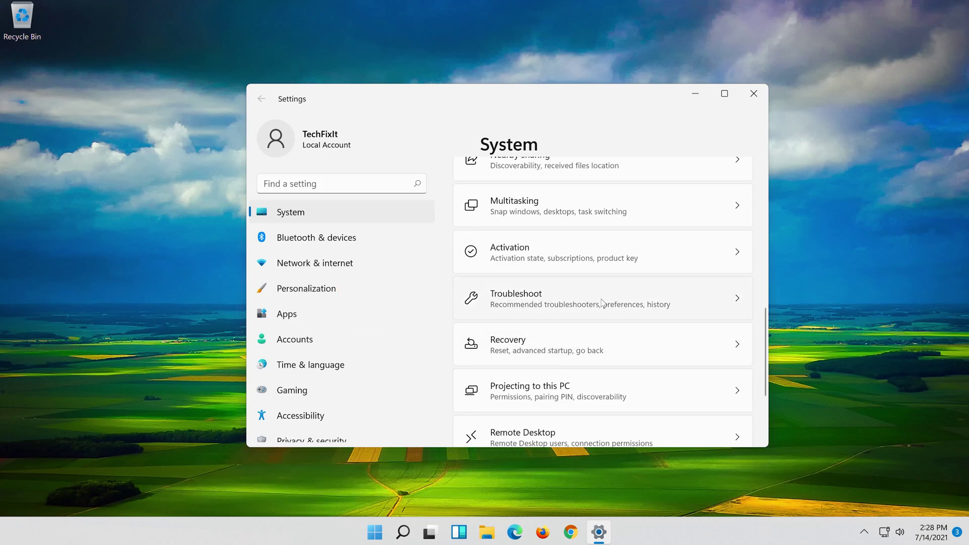
left_click(601, 303)
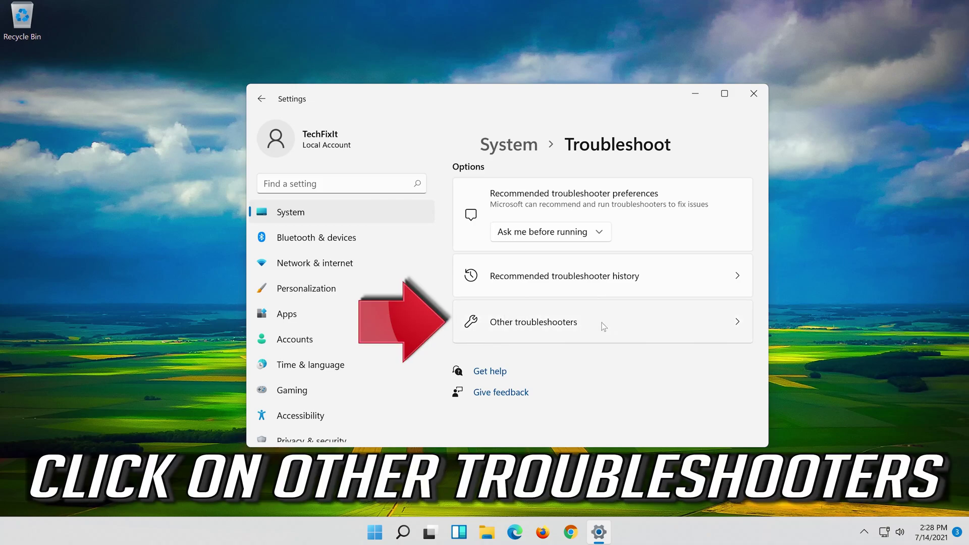
left_click(608, 326)
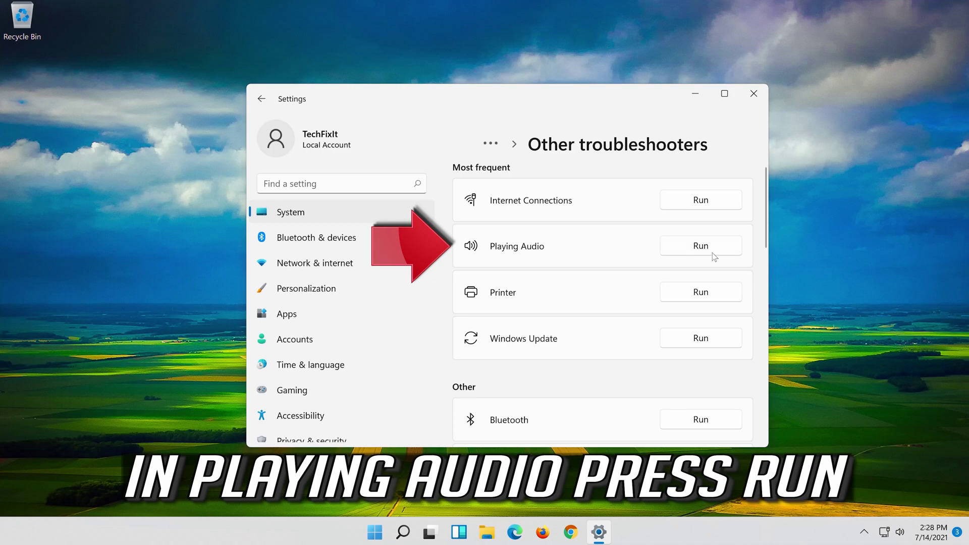
left_click(691, 252)
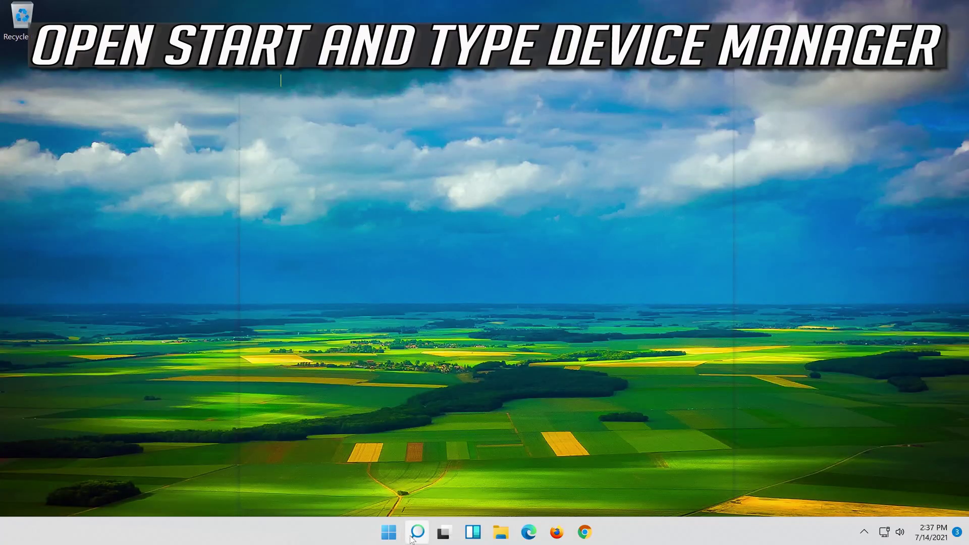
Search Windows for "device manager", open Device Manager and move its window towards the middle of the desktop
left_click(413, 538)
type("device manager")
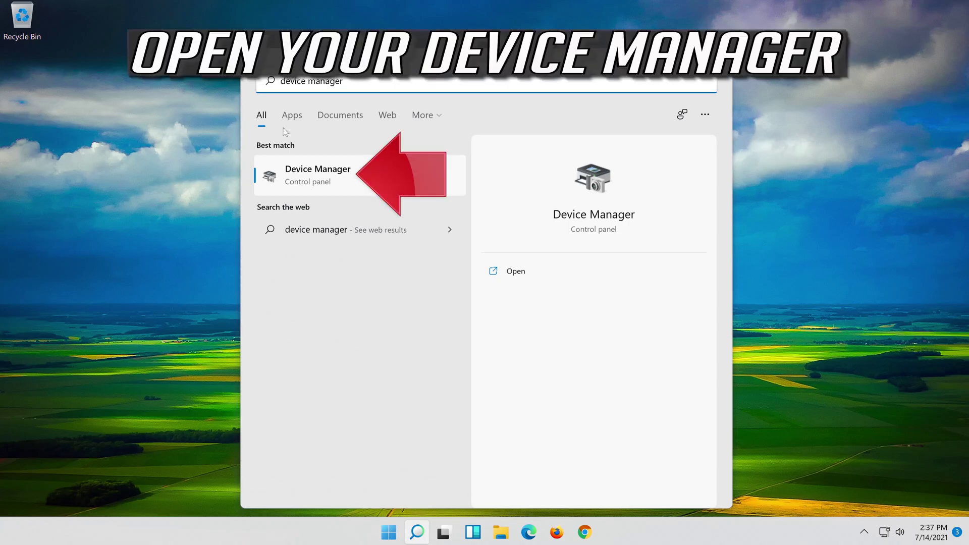
left_click(362, 181)
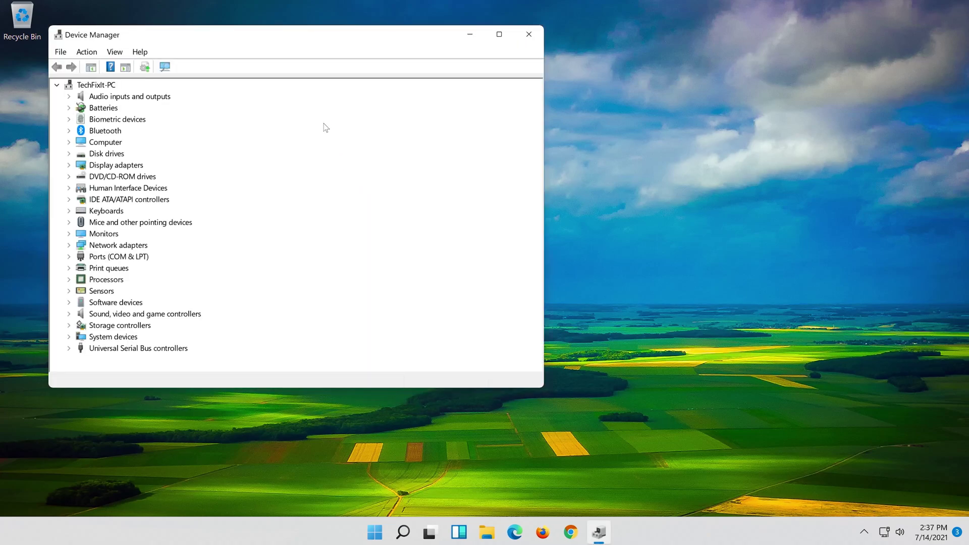
left_click_drag(223, 41, 472, 76)
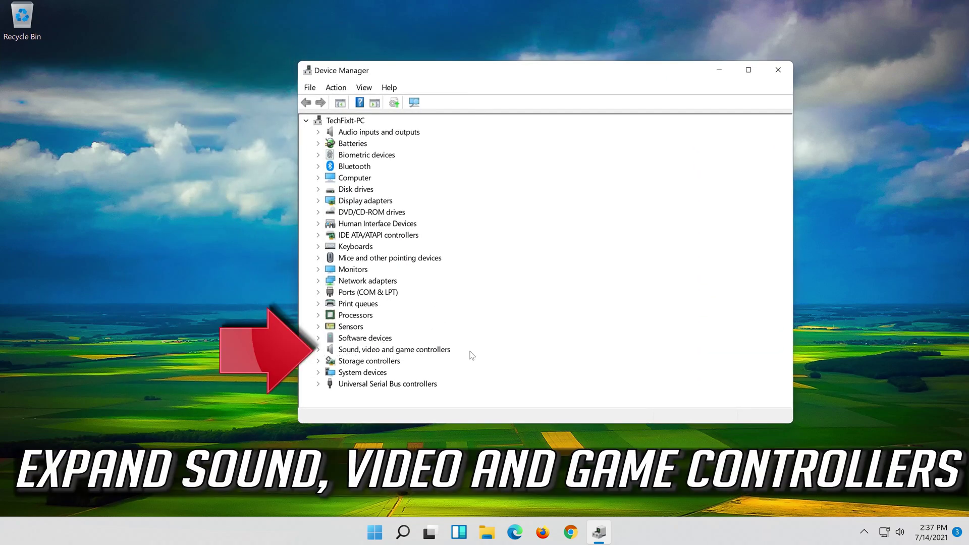
Open the driver properties of the High Definition Audio Device under Sound, video and game controllers
left_click(318, 352)
left_click(360, 364)
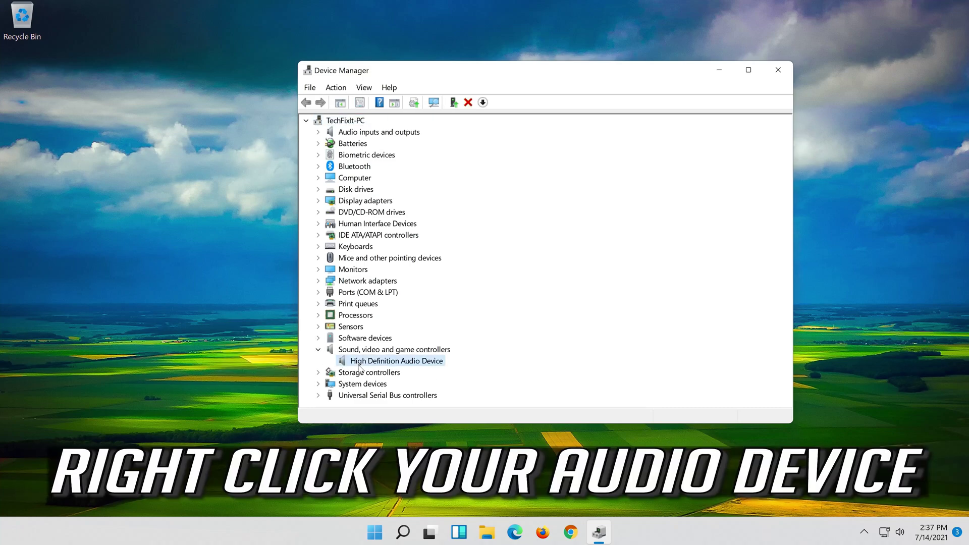
right_click(433, 367)
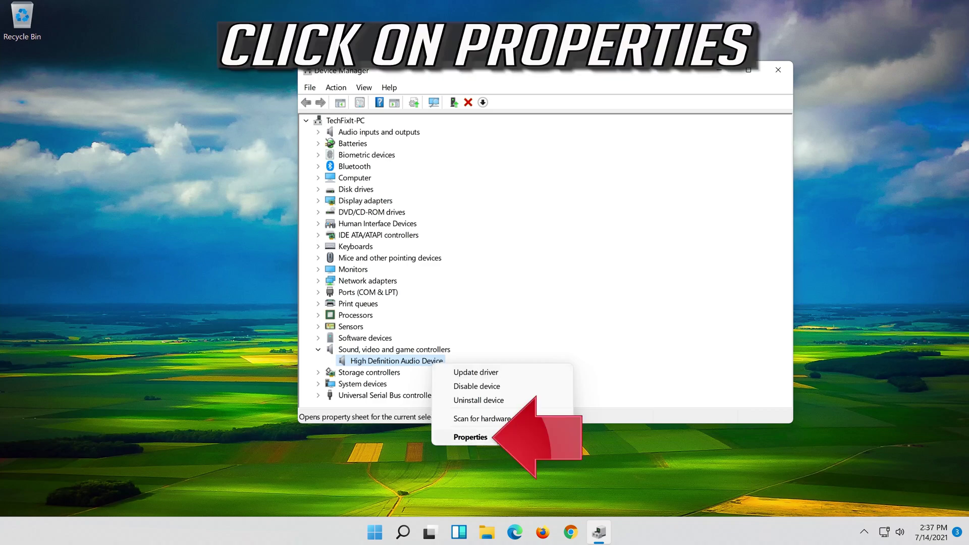
left_click(509, 438)
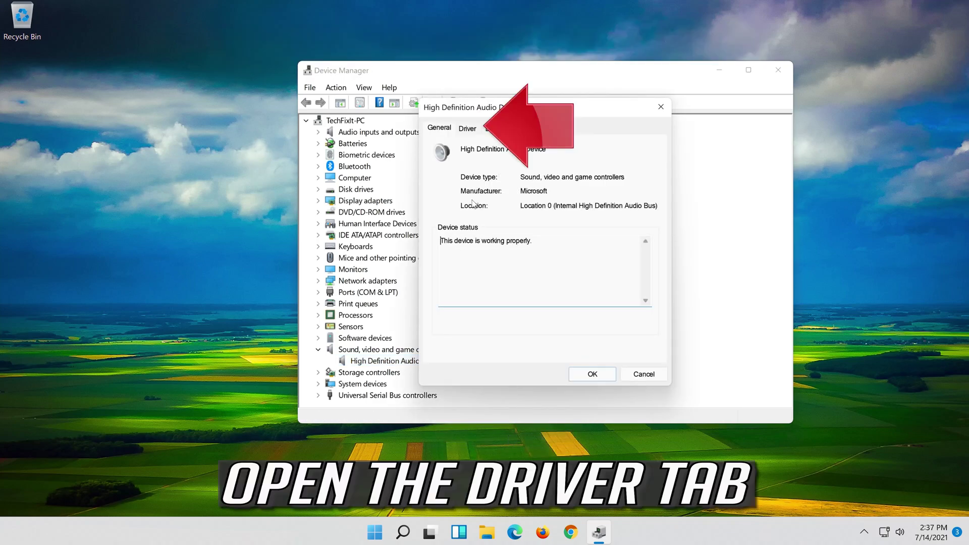
left_click(471, 126)
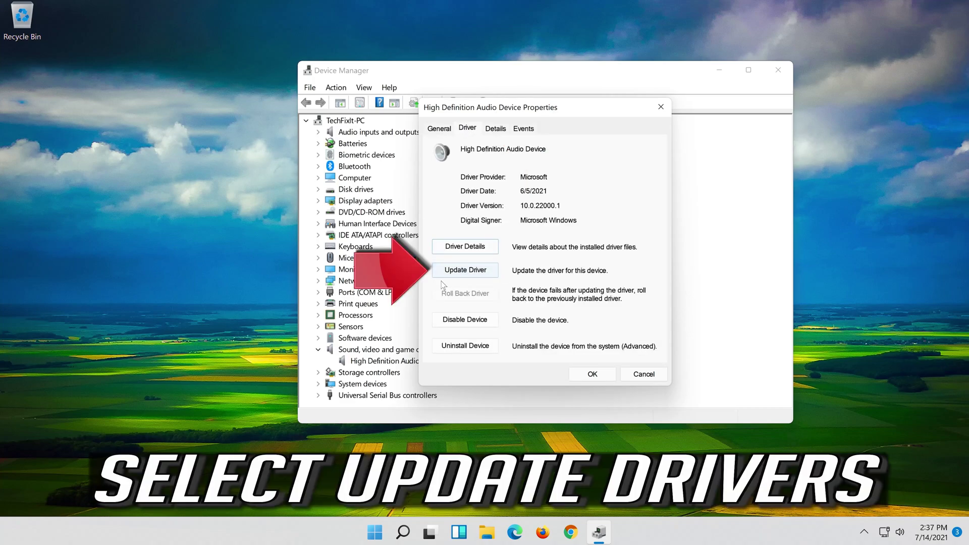
Update the audio driver manually by installing High Definition Audio Device from the list of available drivers on the computer, accepting the compatibility warning
left_click(468, 276)
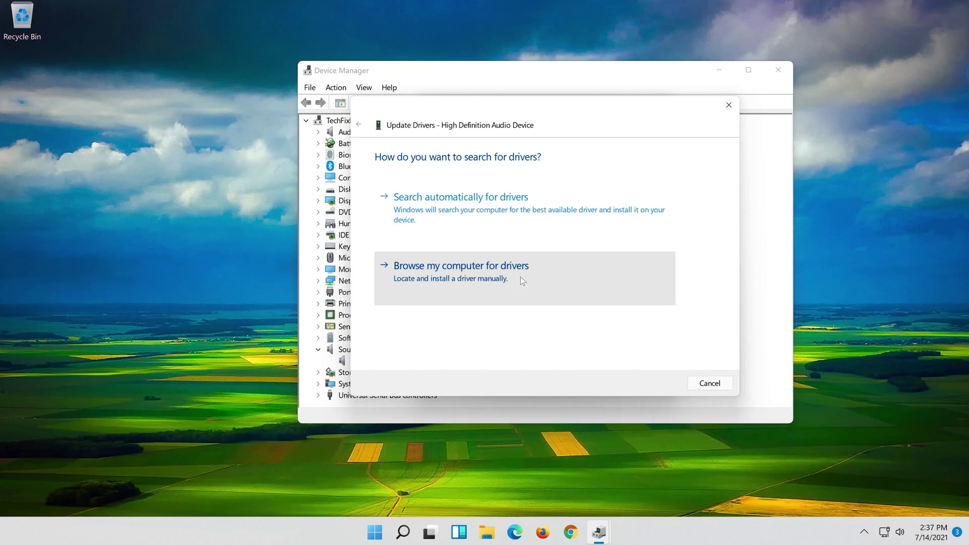
left_click(521, 277)
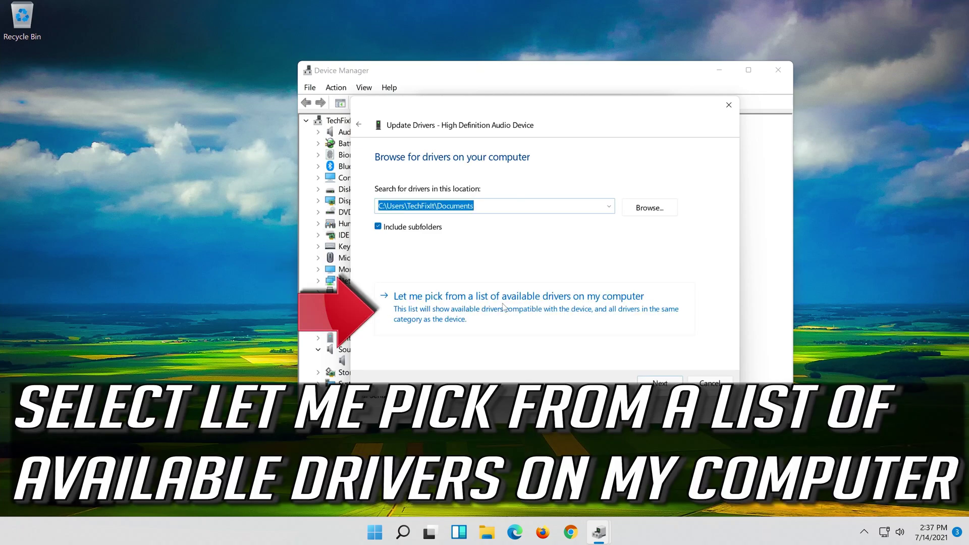
left_click(475, 318)
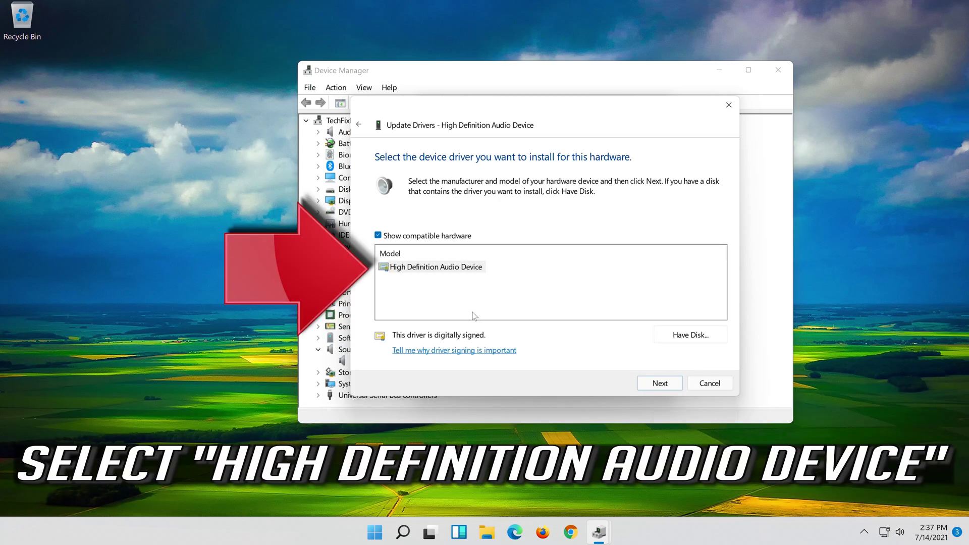
left_click(457, 269)
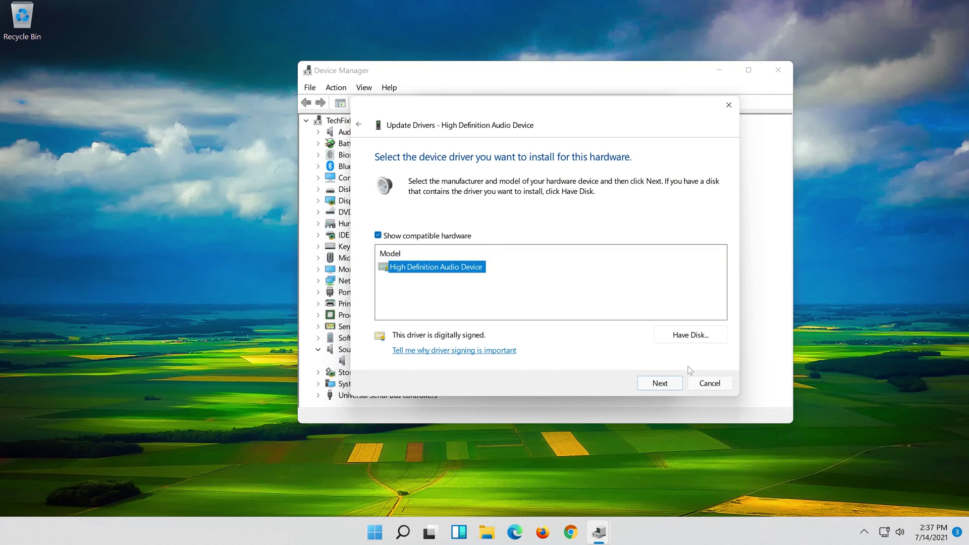
left_click(669, 385)
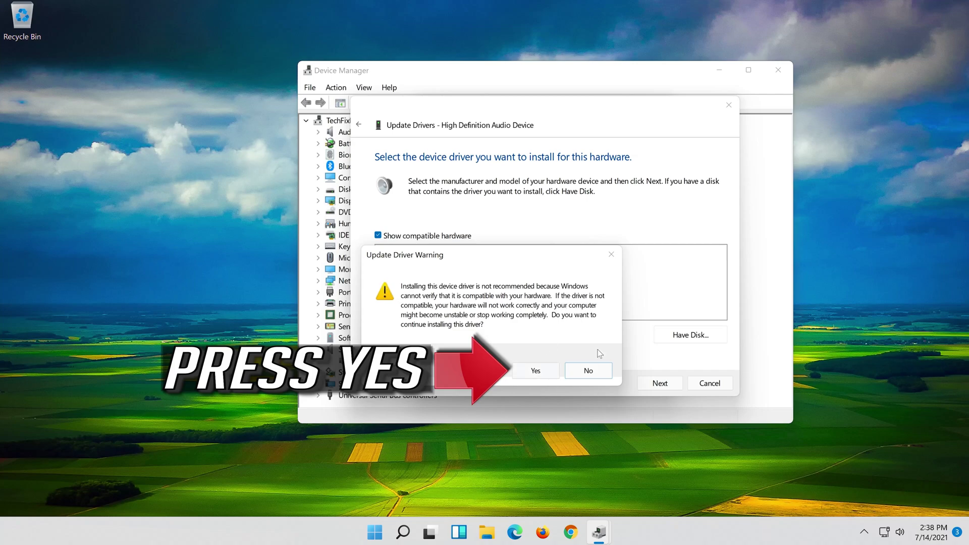
left_click(535, 372)
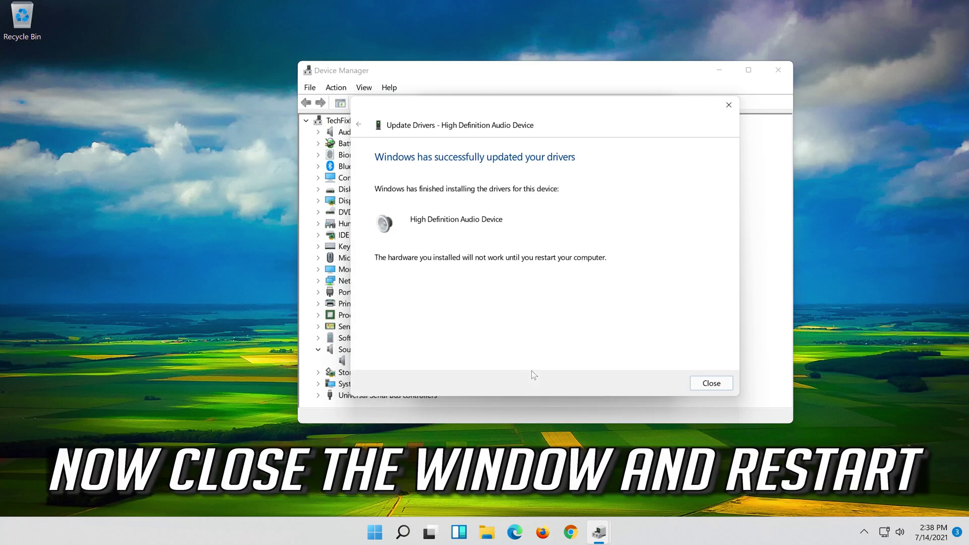
Close the driver update and device properties windows, and restart the computer to apply the hardware change
left_click(711, 384)
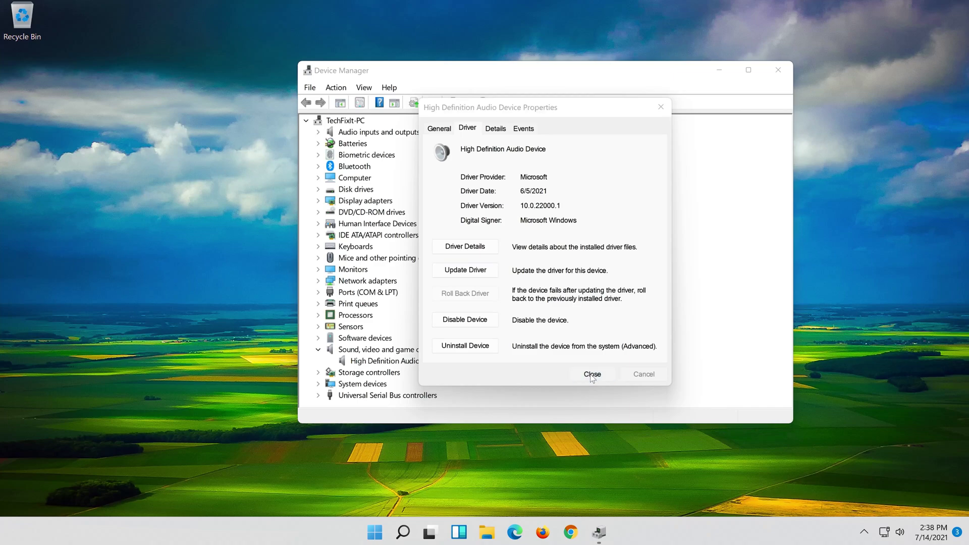
left_click(592, 375)
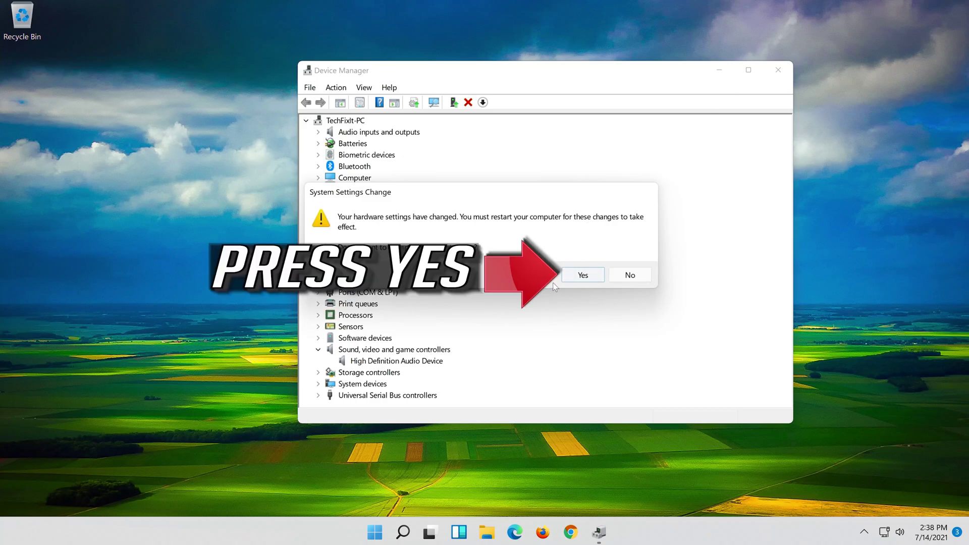
left_click(582, 275)
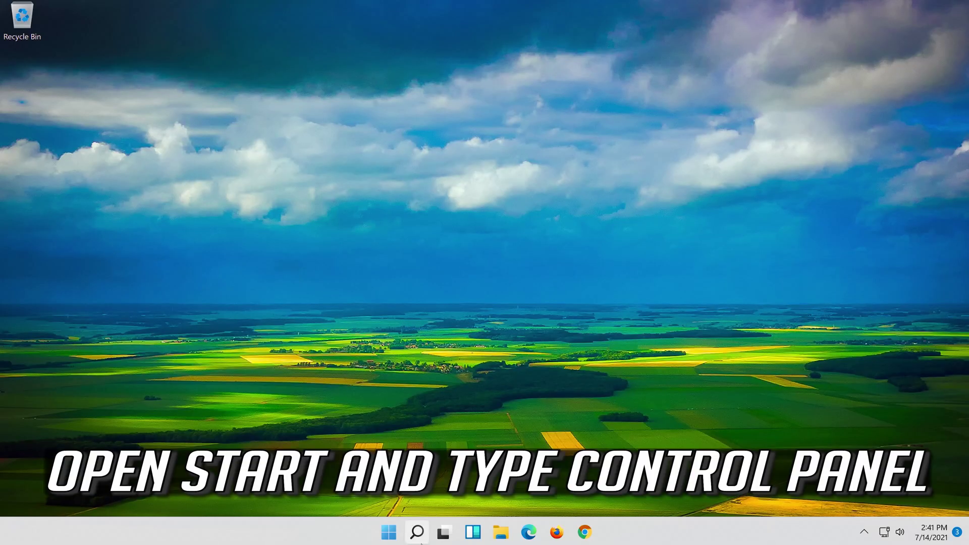
Search Windows for "control panel" and open Control Panel
left_click(417, 532)
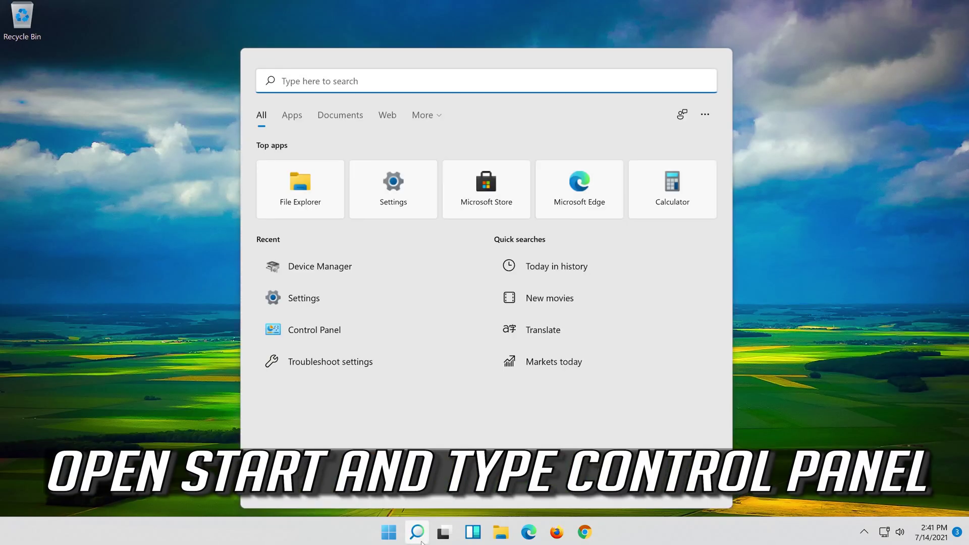
type("cont")
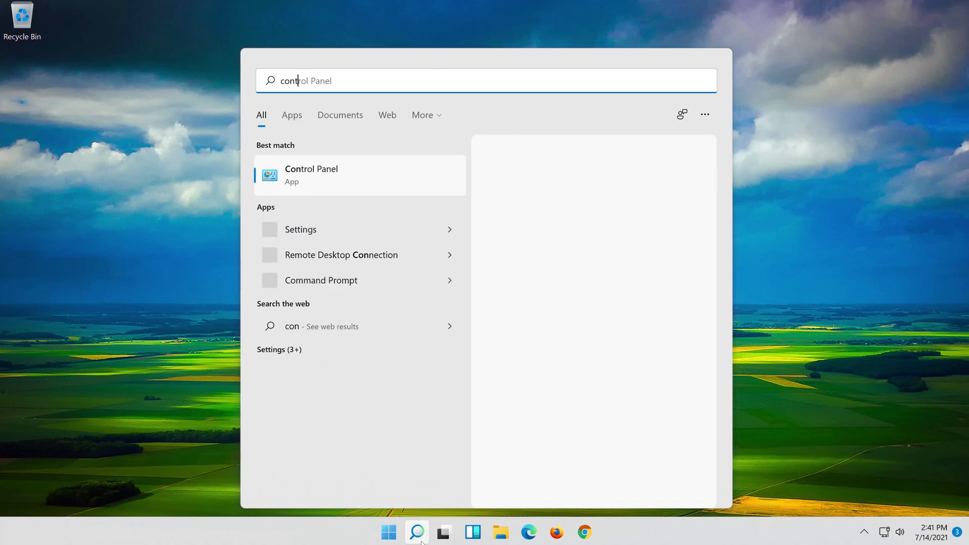
type("rol pan")
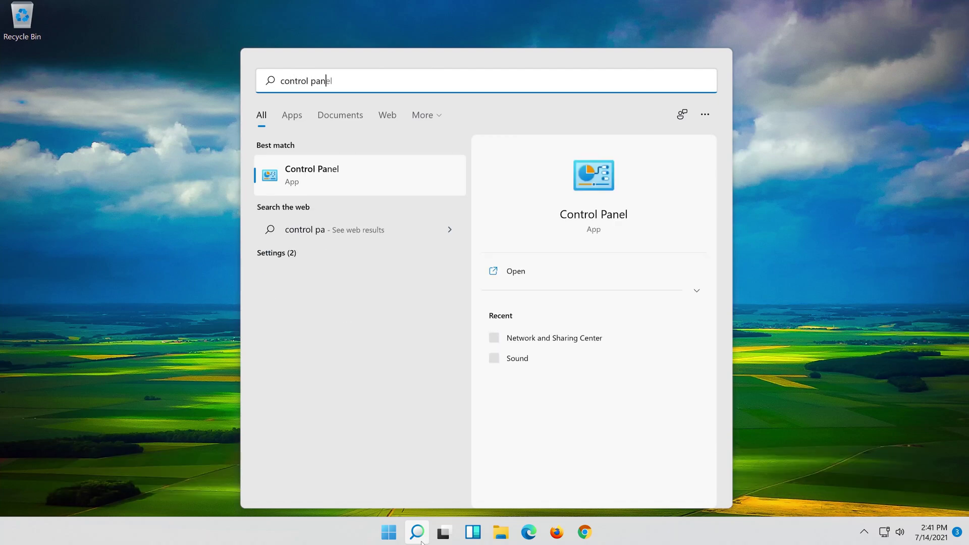
type("el")
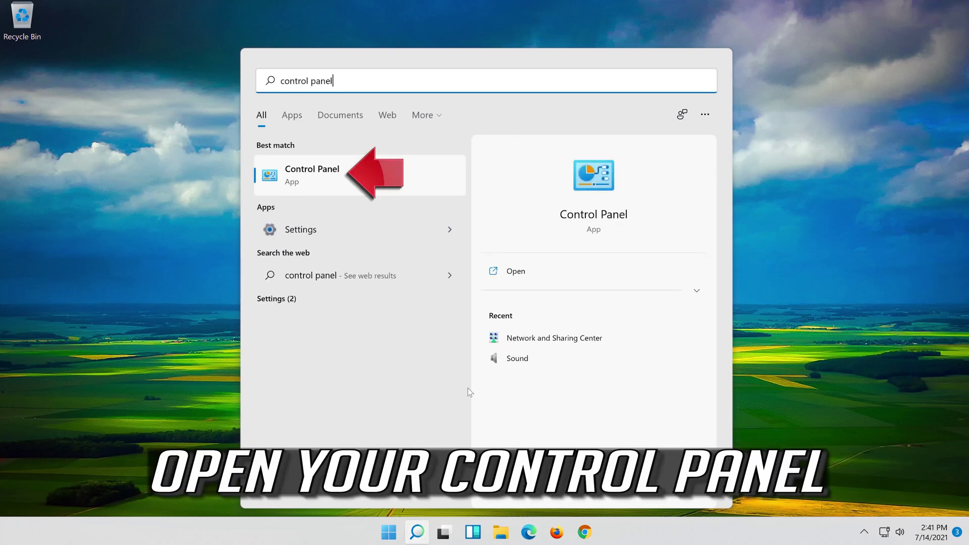
left_click(409, 173)
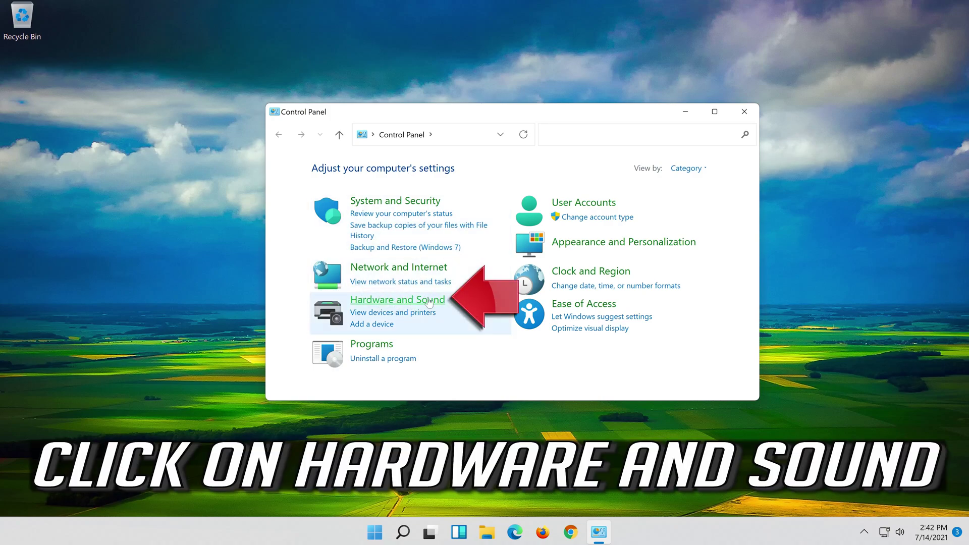
Open the Sound settings from Hardware and Sound, close the Control Panel window, and select the Speakers playback device
left_click(398, 301)
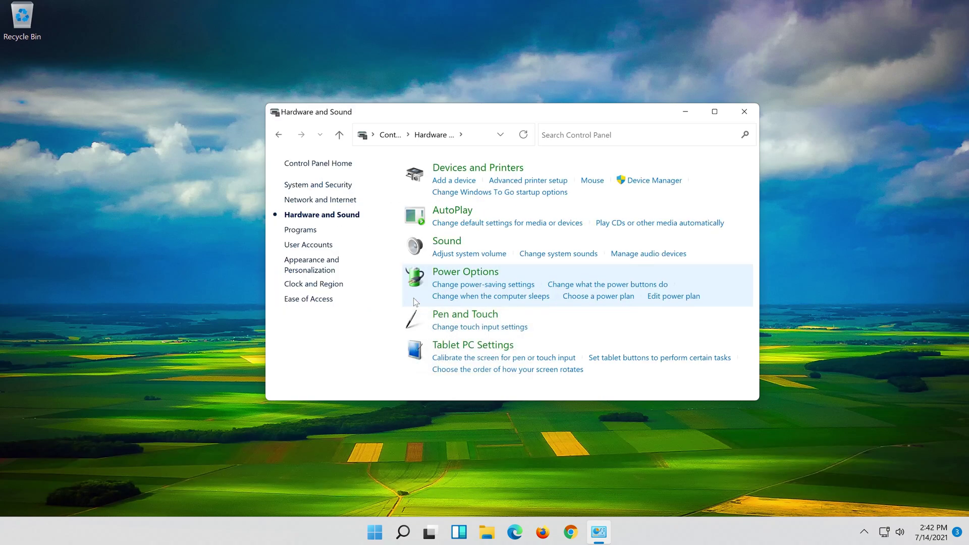
left_click(446, 244)
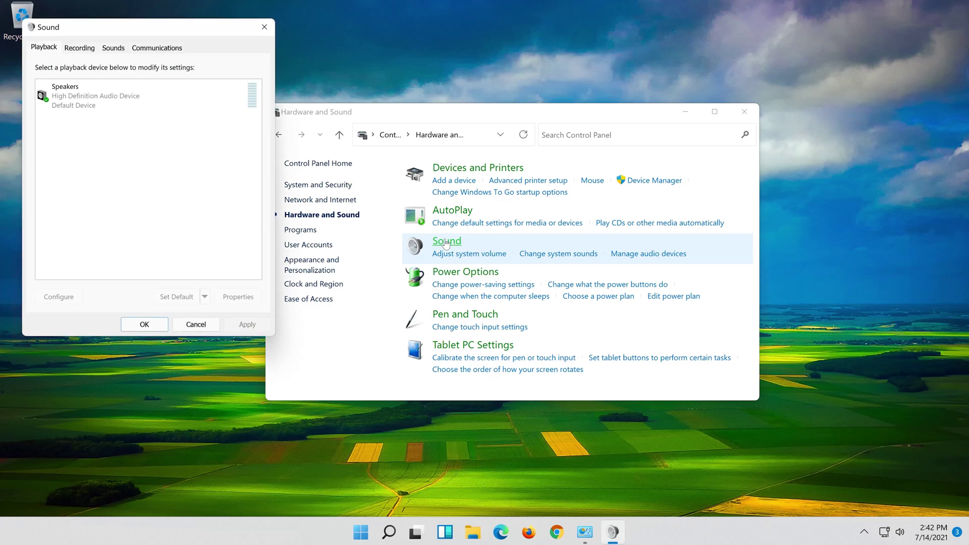
left_click_drag(162, 37, 510, 109)
left_click(745, 111)
left_click(464, 162)
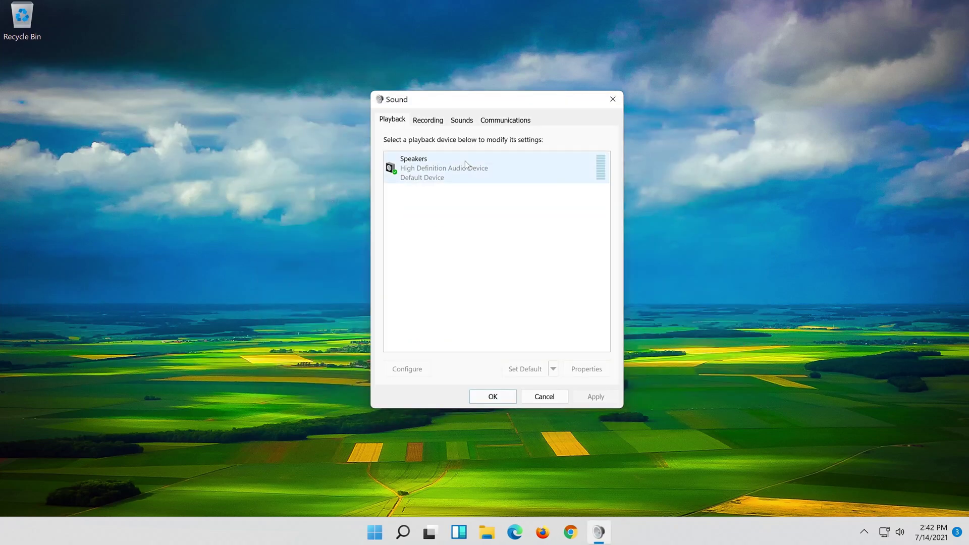
left_click(465, 164)
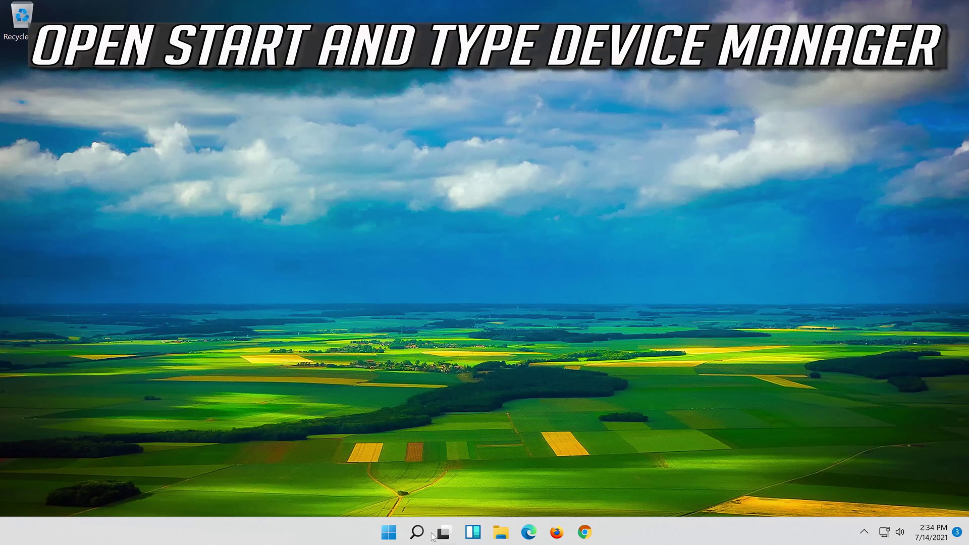
Open Device Manager through a Windows search for "device manager" and reposition its window on the desktop
left_click(411, 538)
type("device manager")
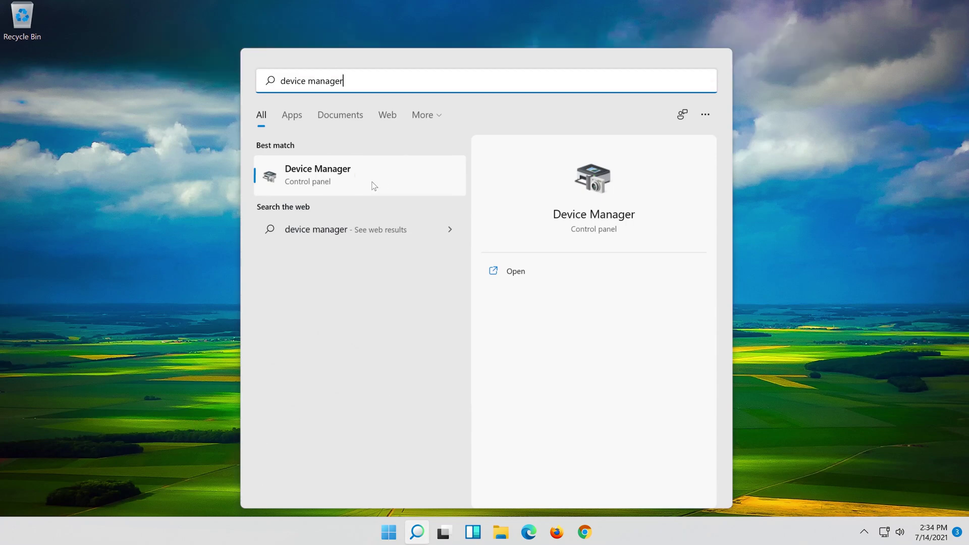
left_click(335, 181)
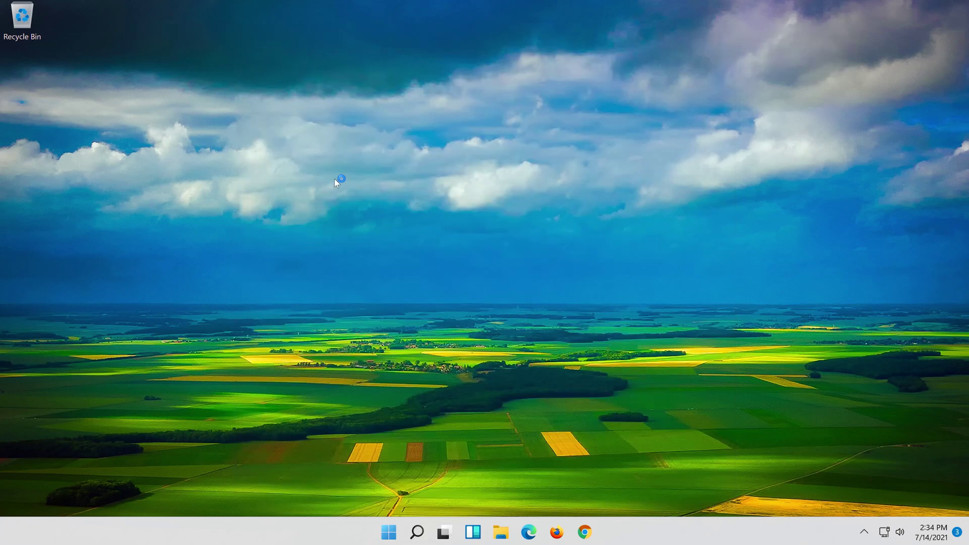
left_click_drag(173, 114, 387, 119)
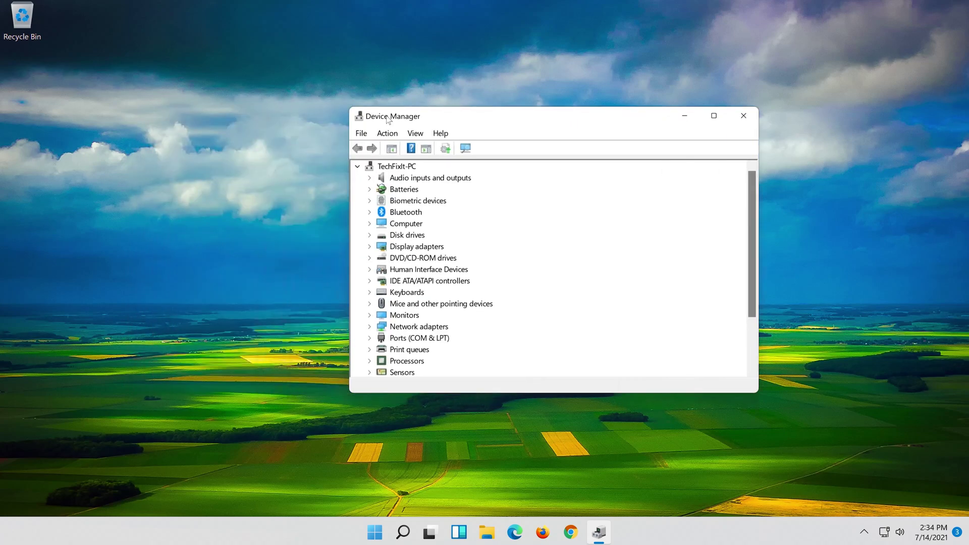
Uninstall the High Definition Audio Device under Sound, video and game controllers from its driver properties
scroll(502, 267, "down", 2)
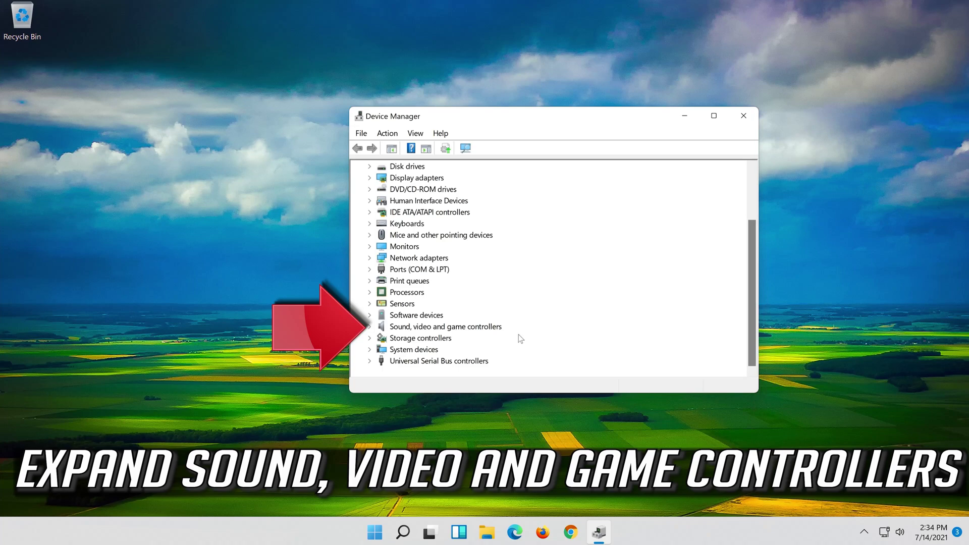
left_click(370, 327)
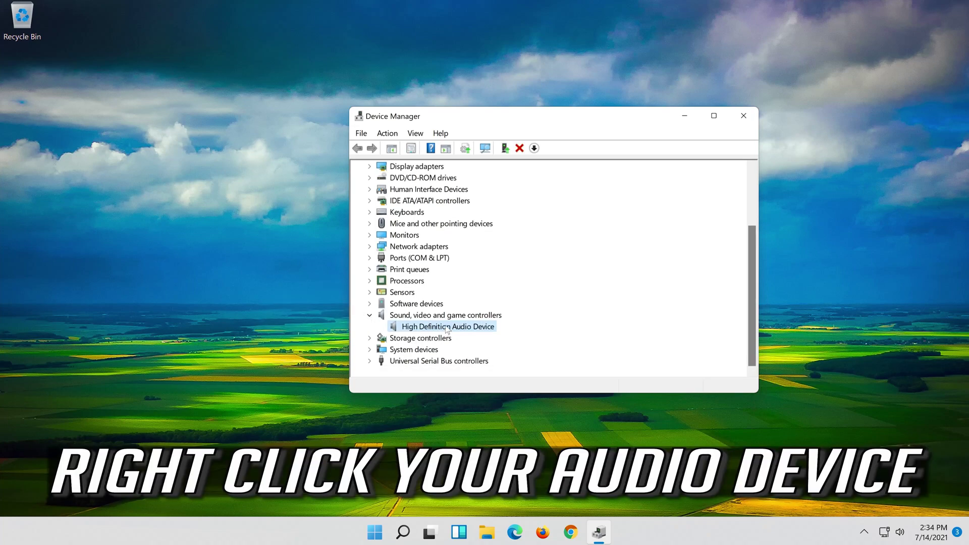
right_click(447, 328)
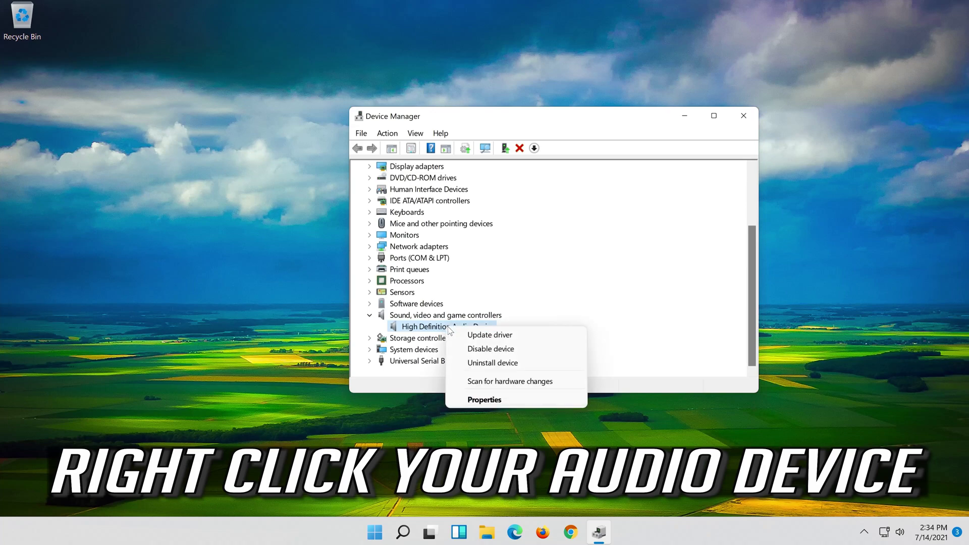
left_click(497, 401)
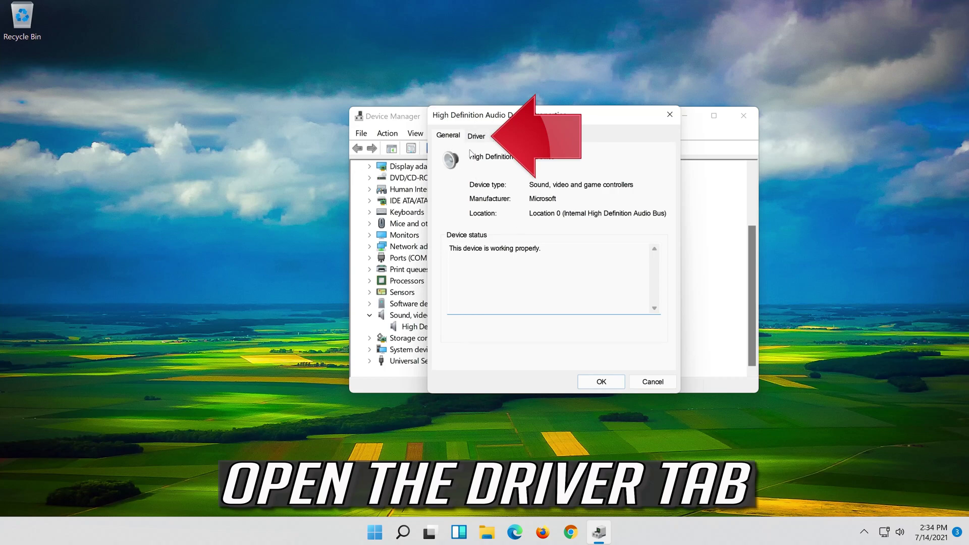
left_click(469, 143)
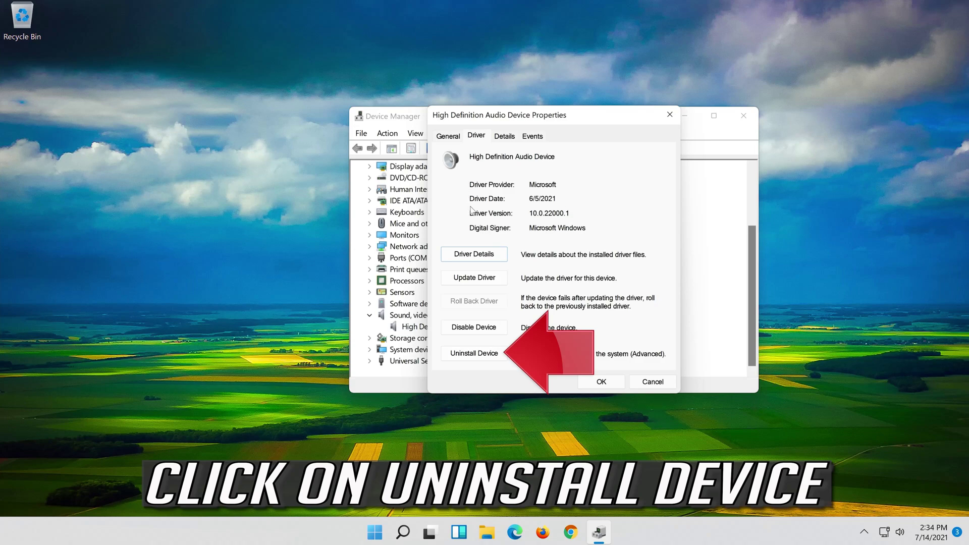
left_click(477, 357)
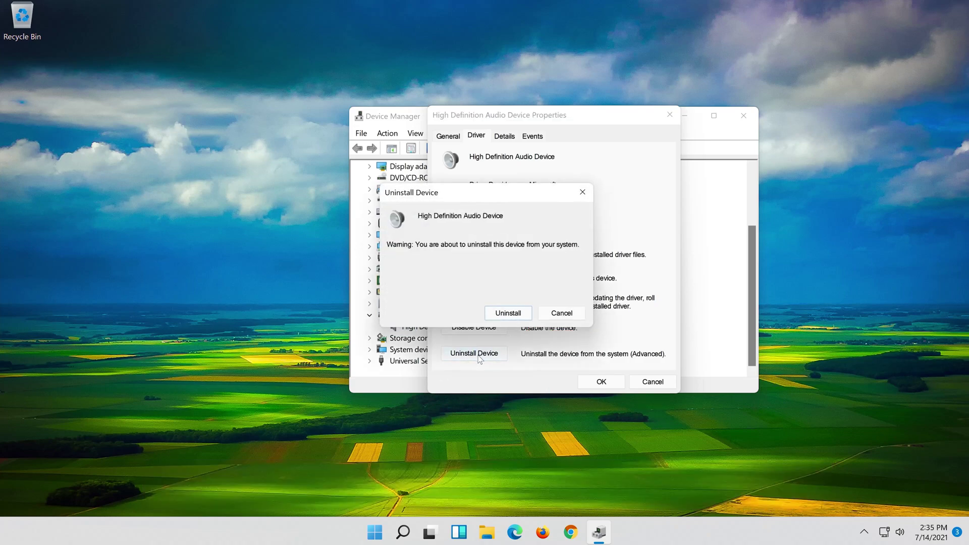
left_click(512, 315)
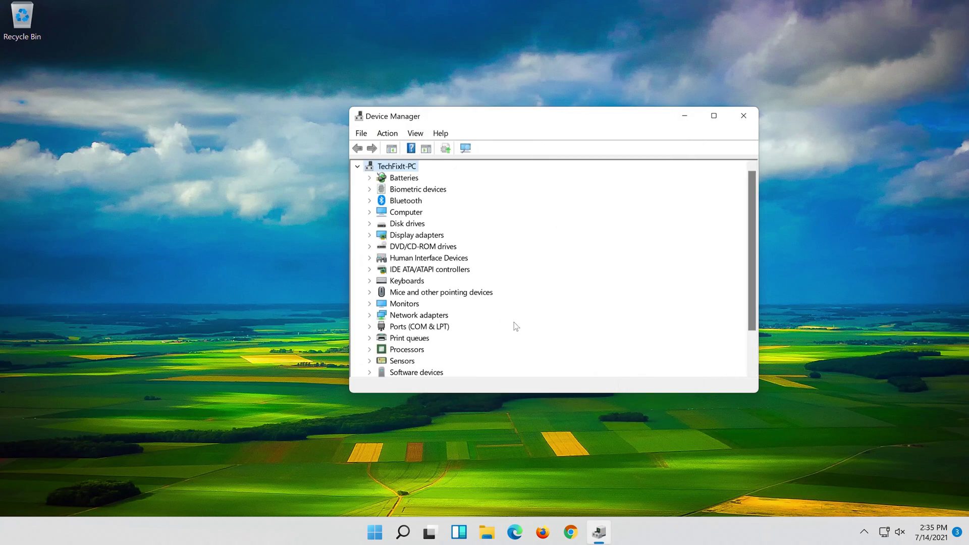
Close Device Manager and restart the computer
left_click(742, 114)
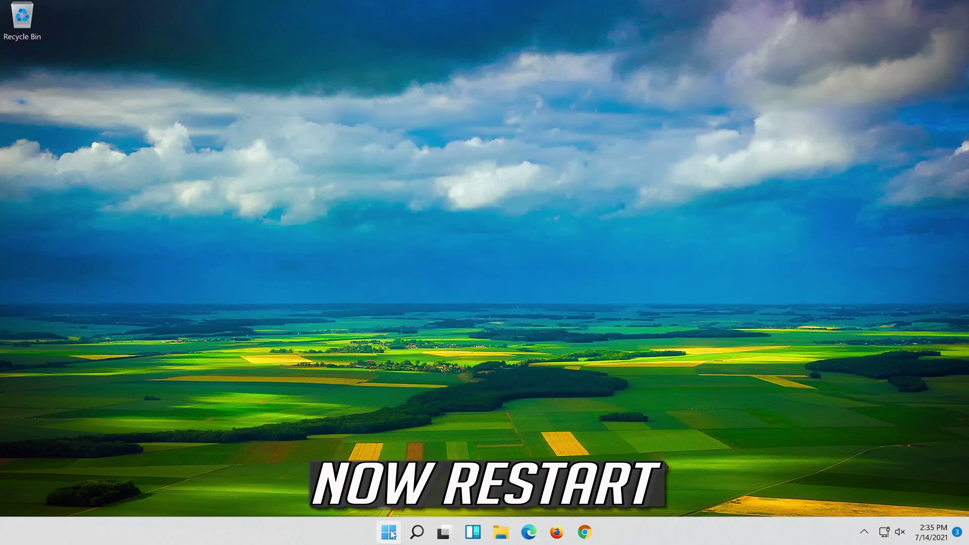
left_click(389, 533)
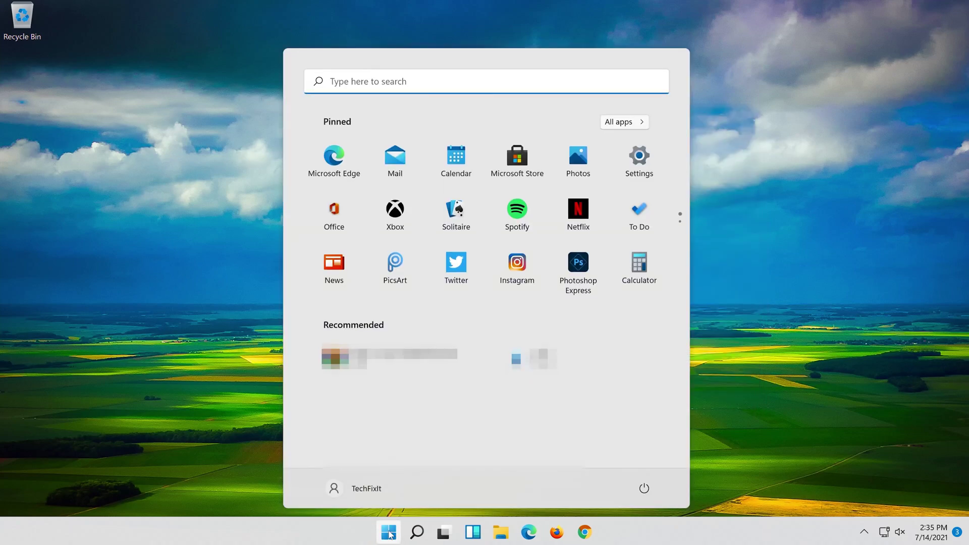
left_click(644, 488)
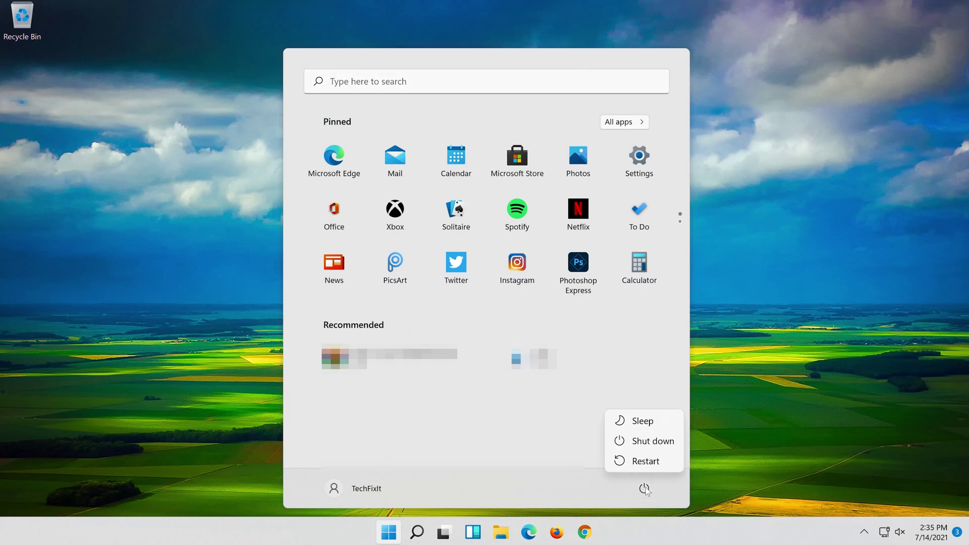
left_click(656, 468)
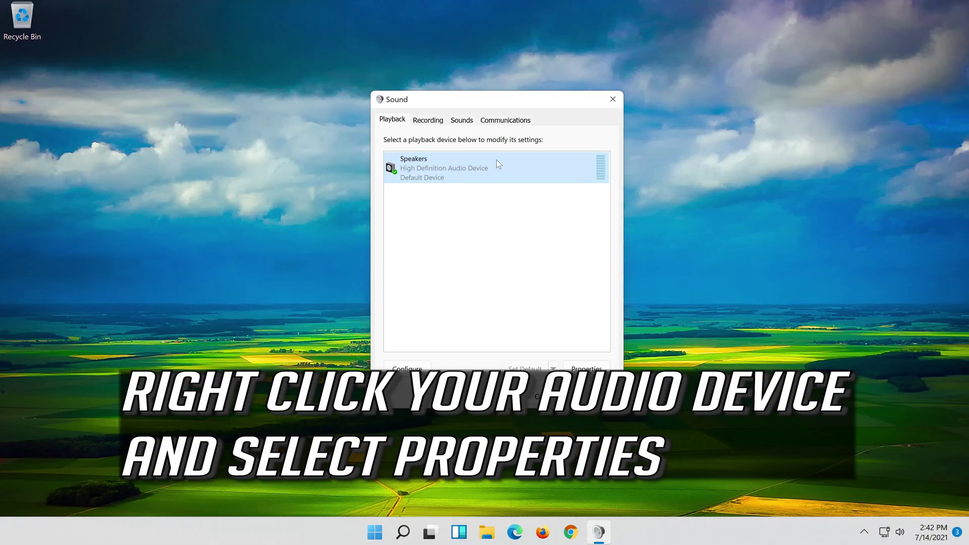
Disable all enhancements in the properties of the Speakers playback device, apply the change, and close the Sound settings
right_click(495, 160)
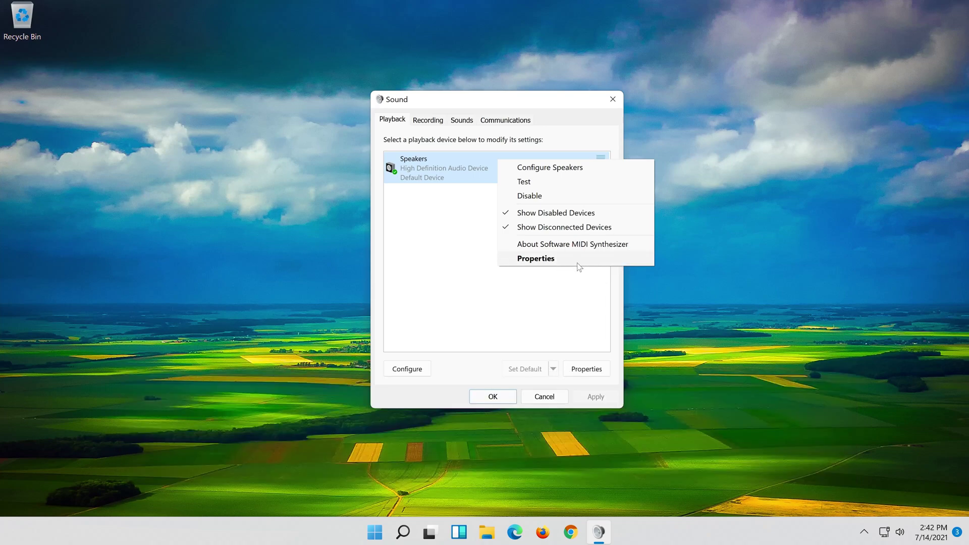
left_click(575, 261)
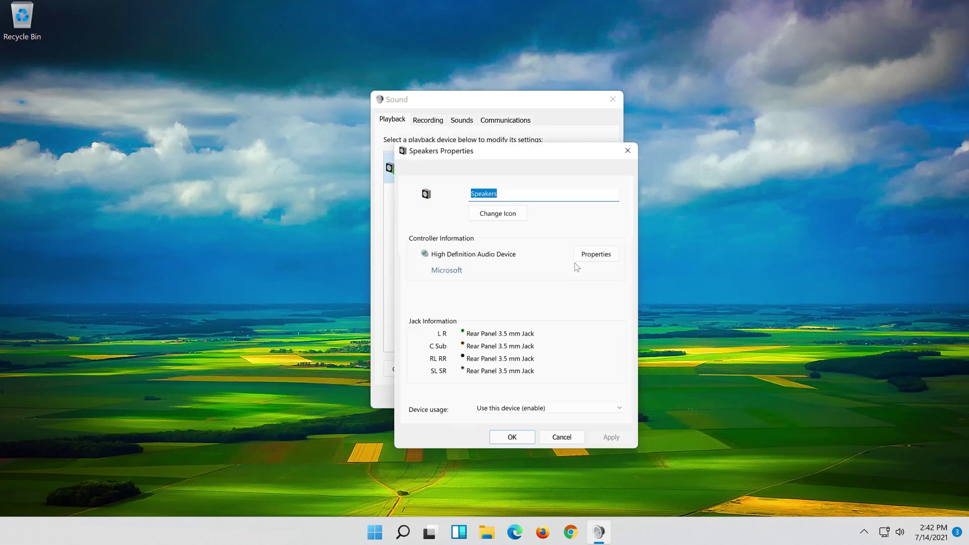
left_click_drag(541, 152, 520, 105)
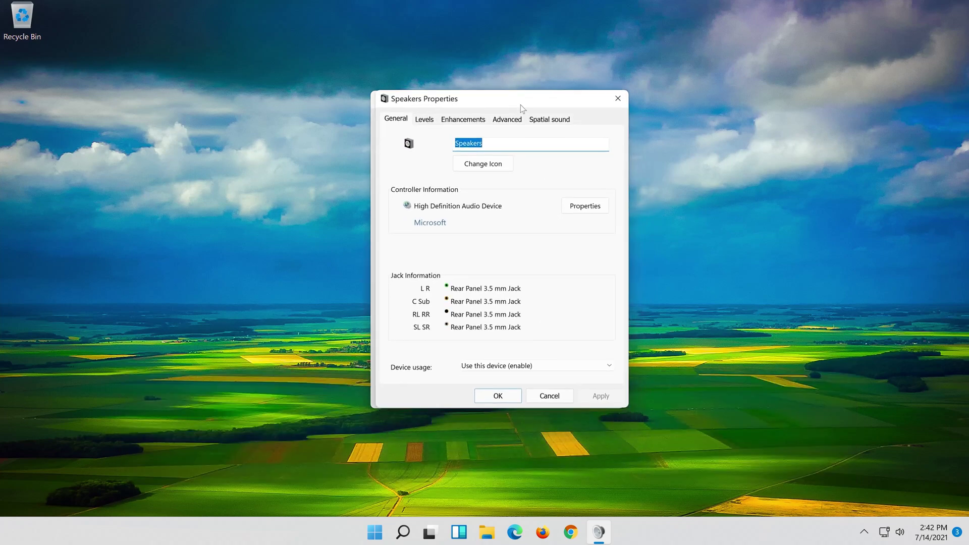
left_click(478, 117)
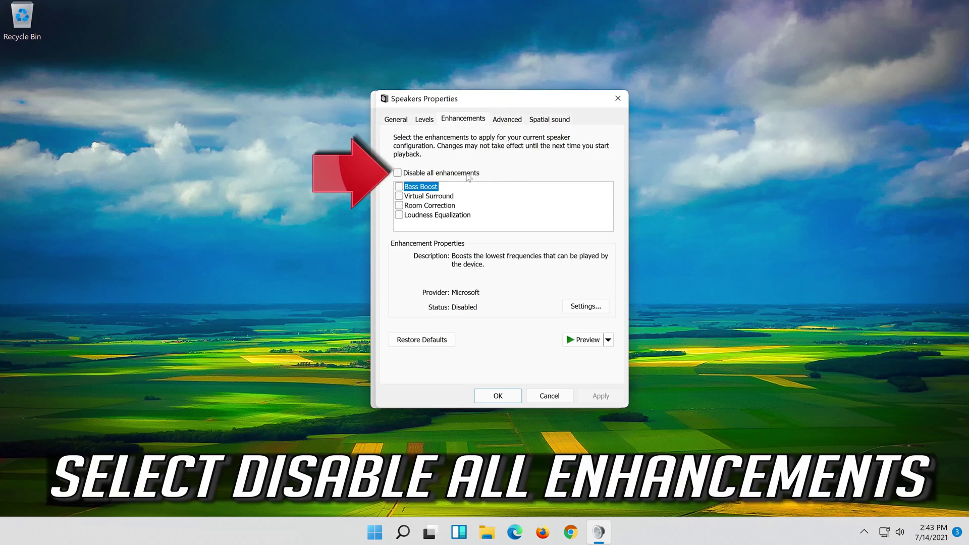
left_click(403, 174)
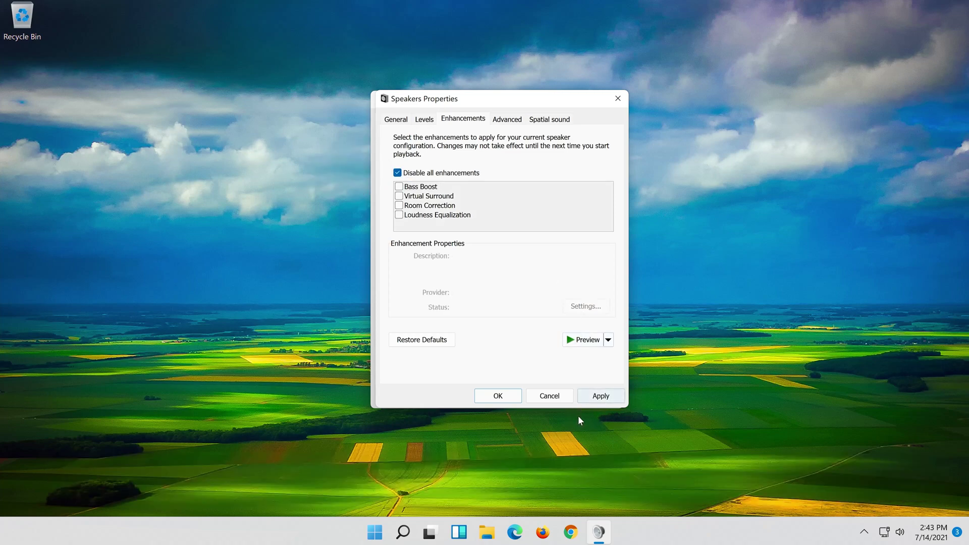
left_click(609, 396)
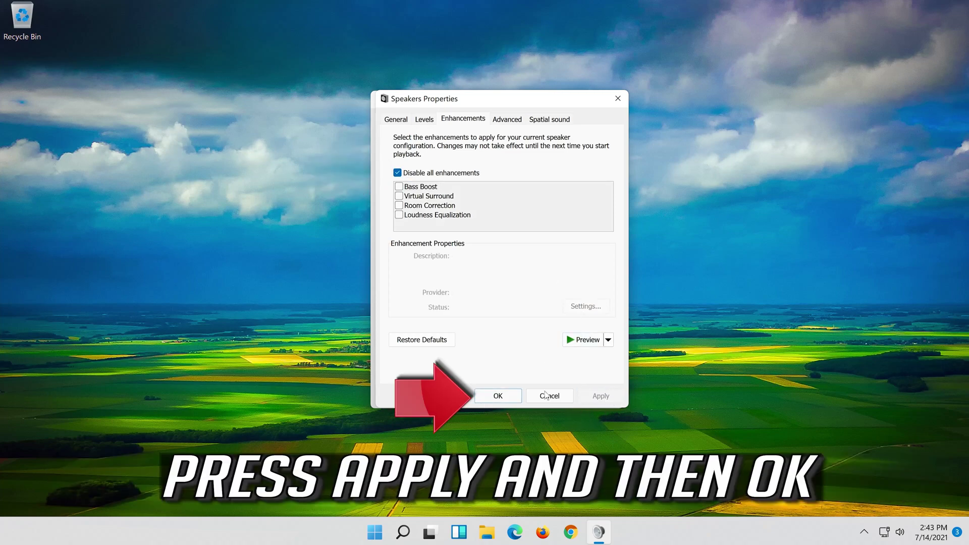
left_click(515, 396)
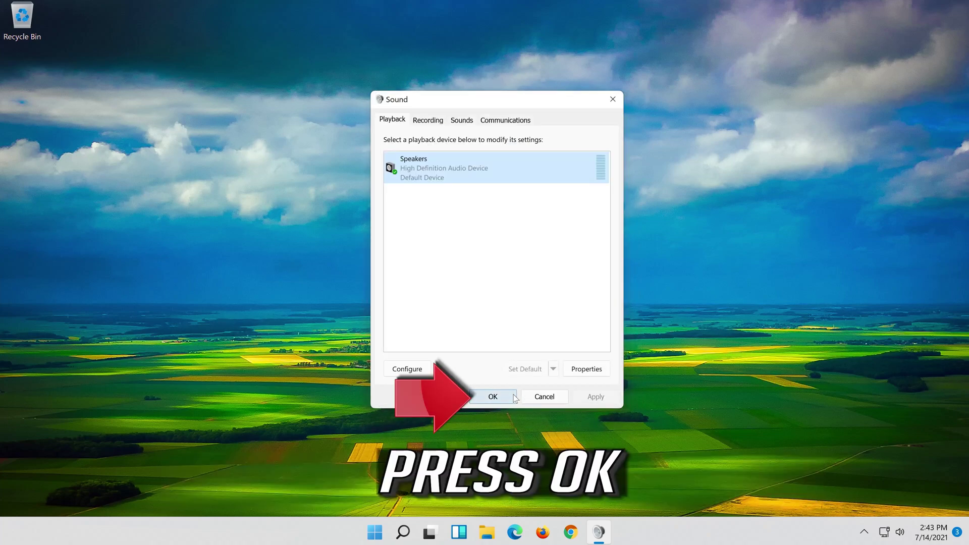
left_click(493, 396)
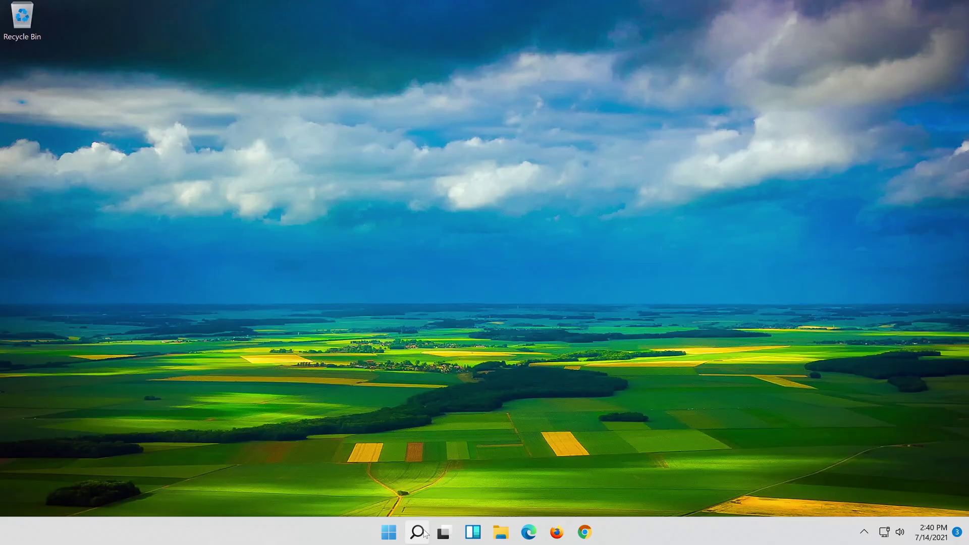
Search Windows for "device manager", open Device Manager, and move its window toward the middle of the desktop
left_click(417, 532)
type("d")
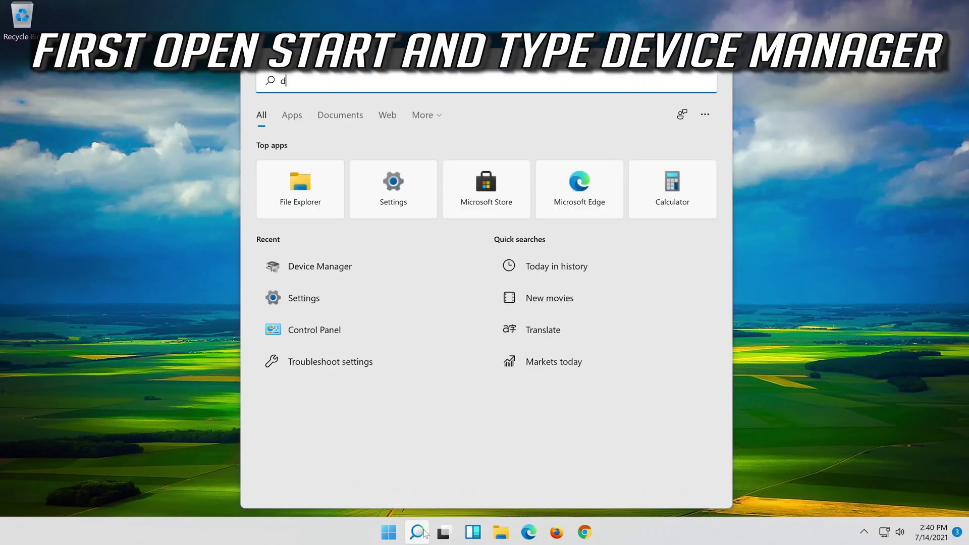
type("evice ")
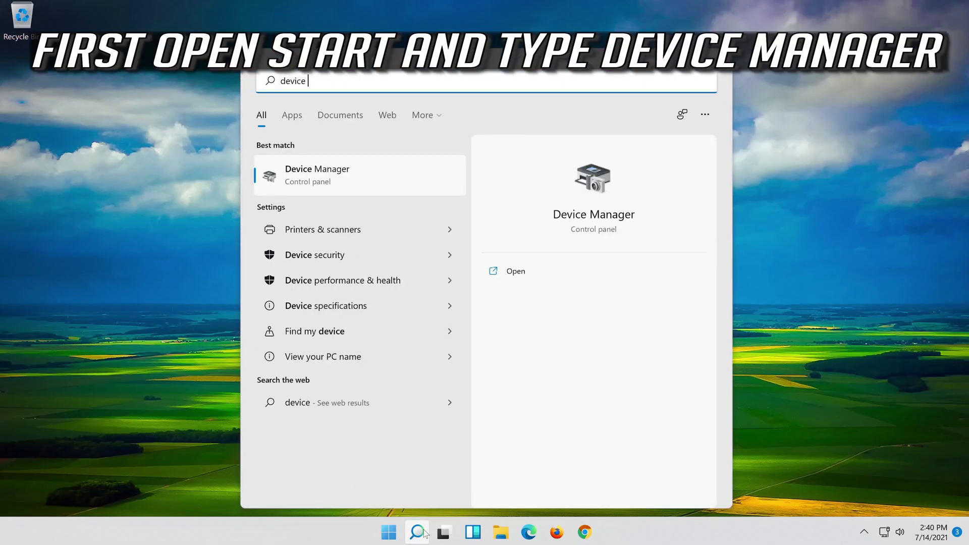
type("manager")
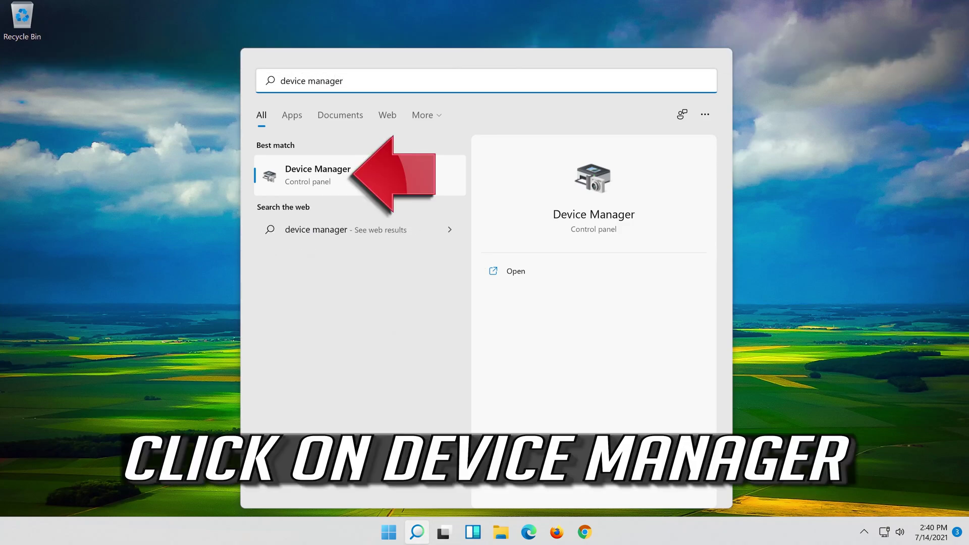
left_click(401, 178)
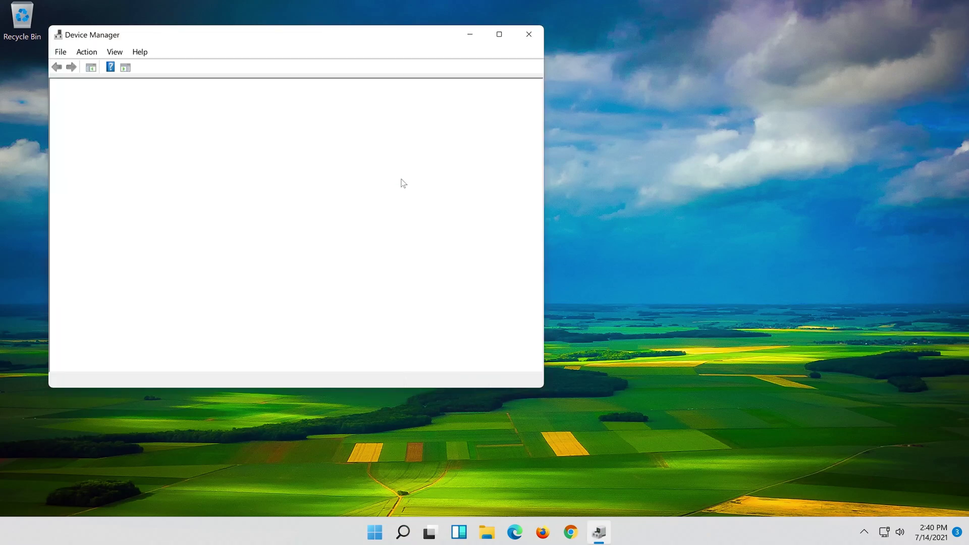
left_click_drag(319, 41, 554, 53)
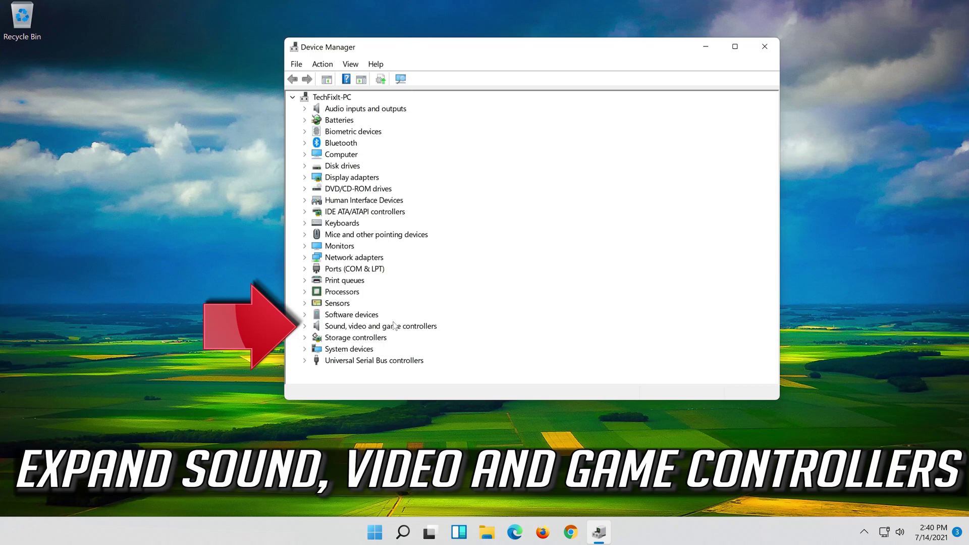
Expand Sound, video and game controllers and show the driver properties of the High Definition Audio Device
left_click(304, 326)
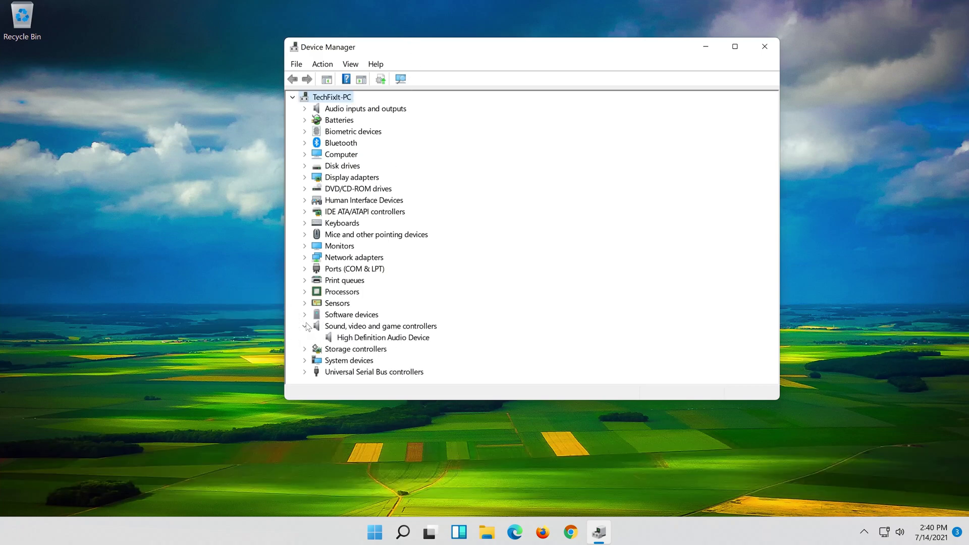
left_click(332, 339)
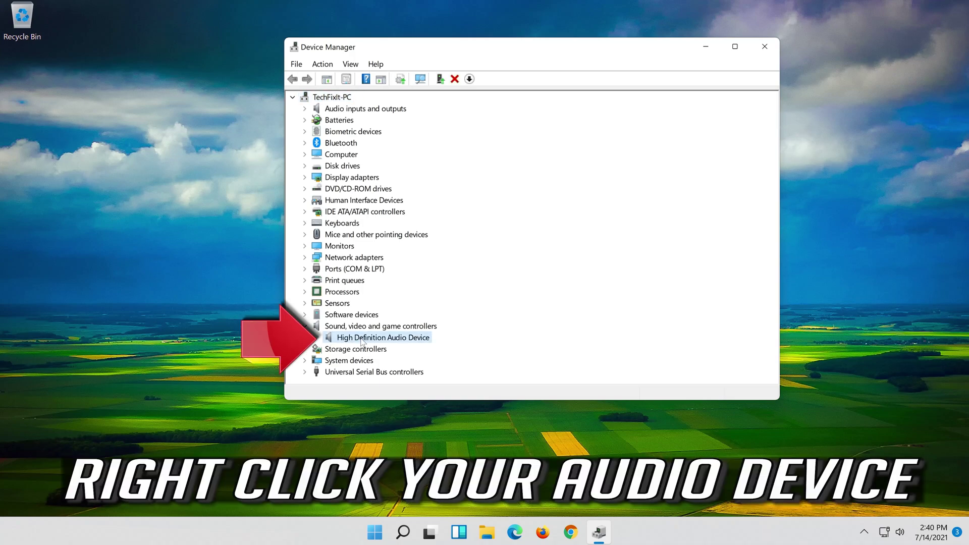
right_click(404, 341)
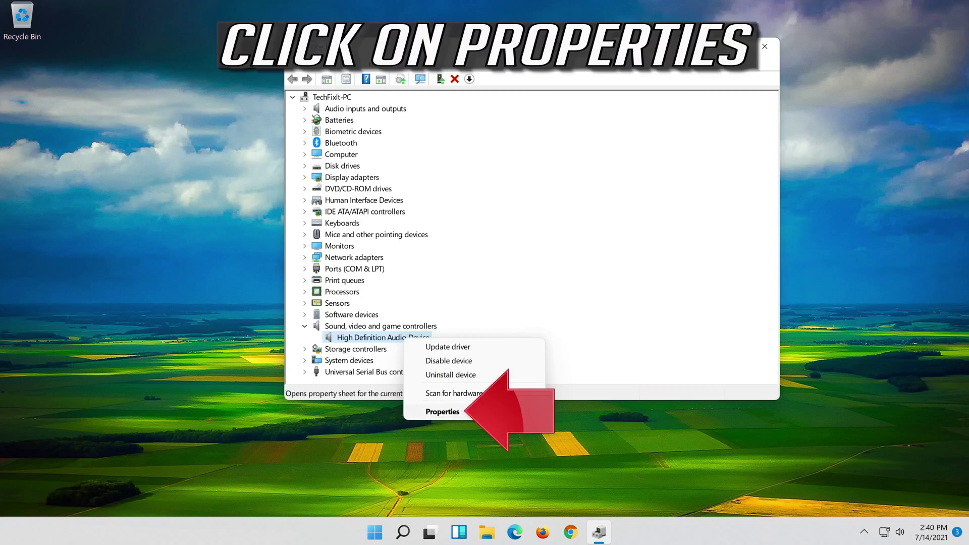
left_click(471, 410)
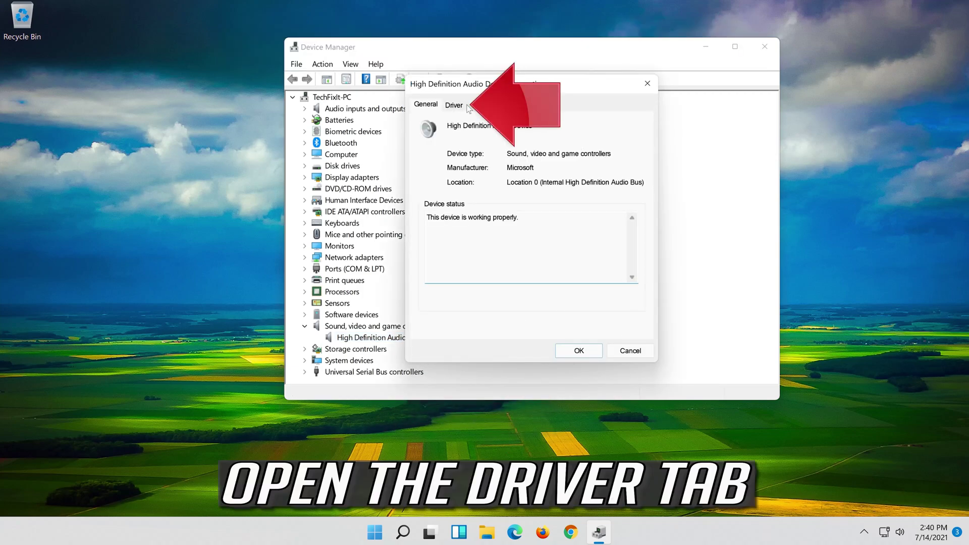
left_click(461, 106)
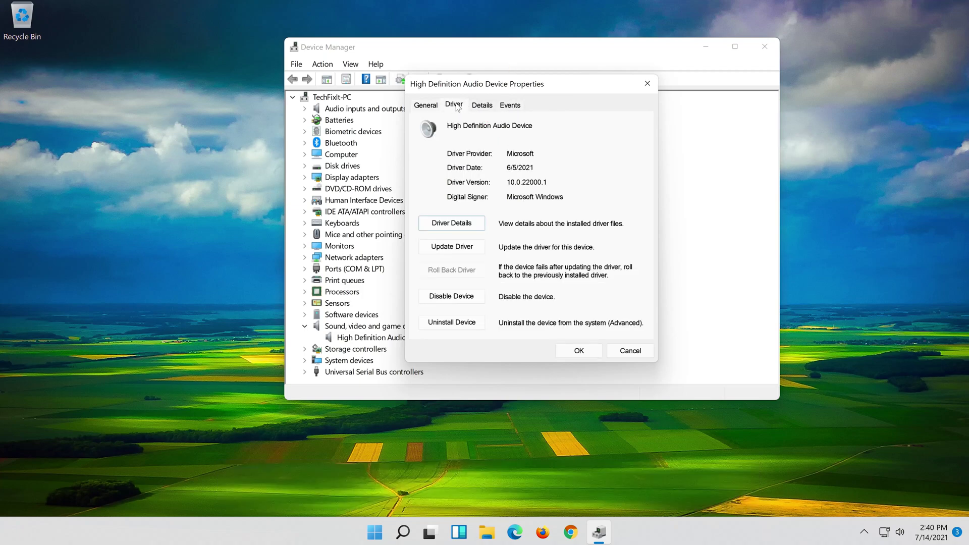
Search automatically for an updated driver for the High Definition Audio Device, and check for updates in Windows Update
left_click(455, 249)
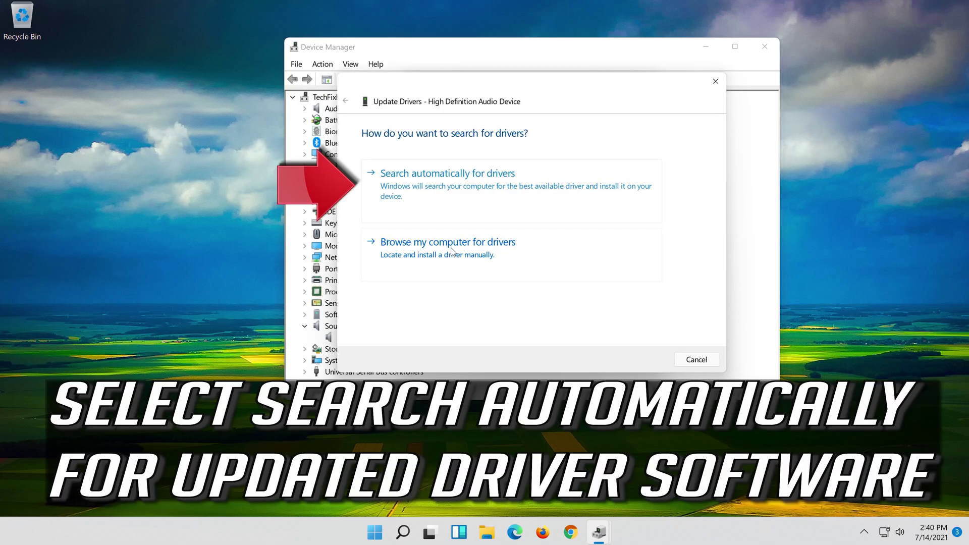
left_click(531, 194)
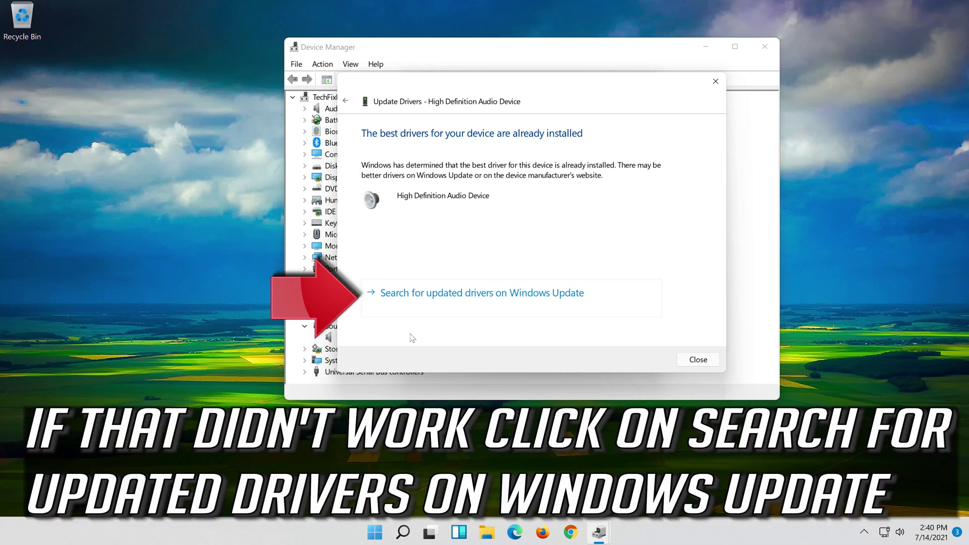
left_click(517, 307)
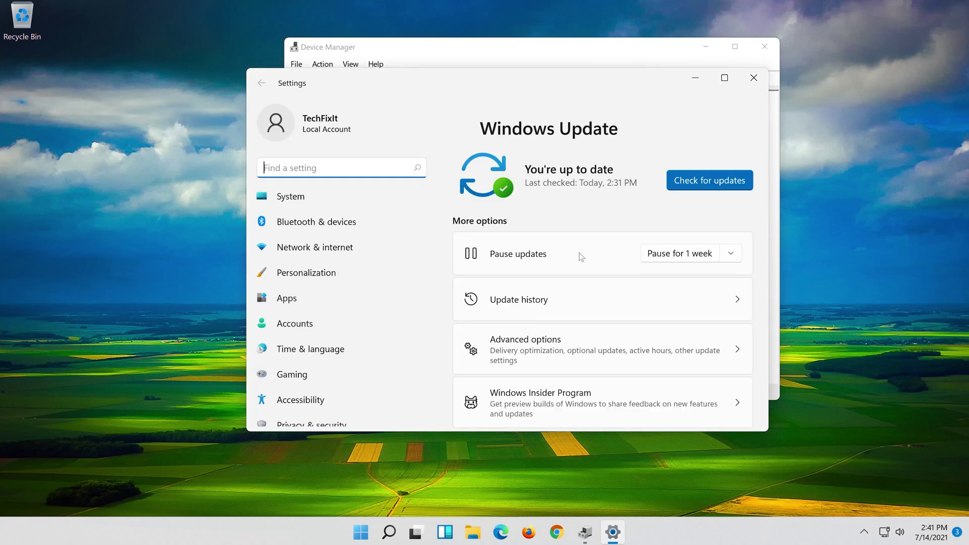
left_click(705, 179)
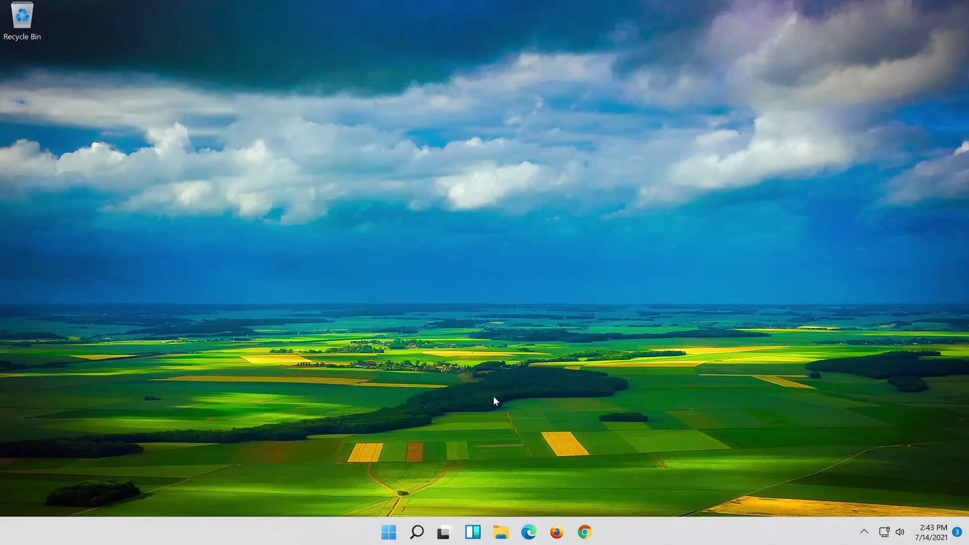
Search Windows for "control panel", open Sound under Hardware and Sound in Control Panel, and move its window toward the middle of the desktop
left_click(417, 532)
type("con")
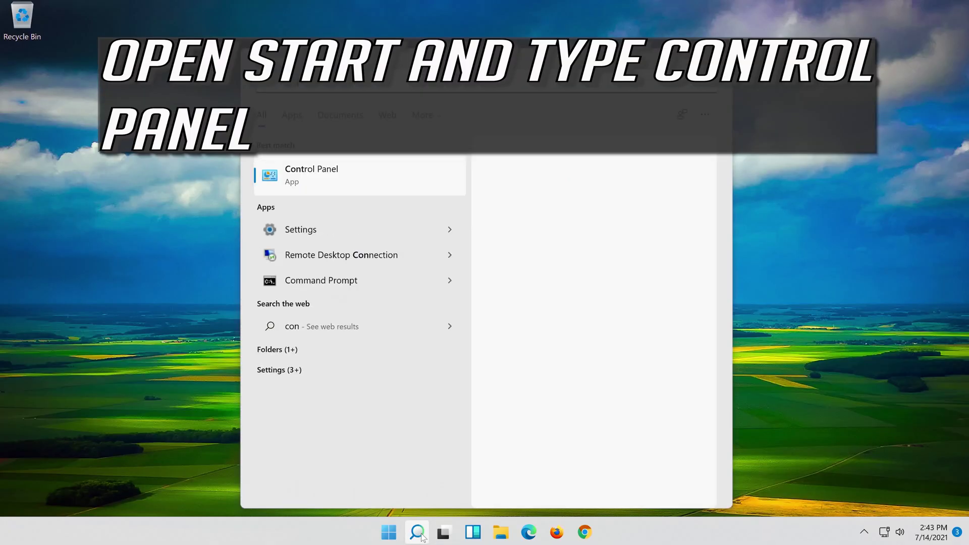
type("trol panel")
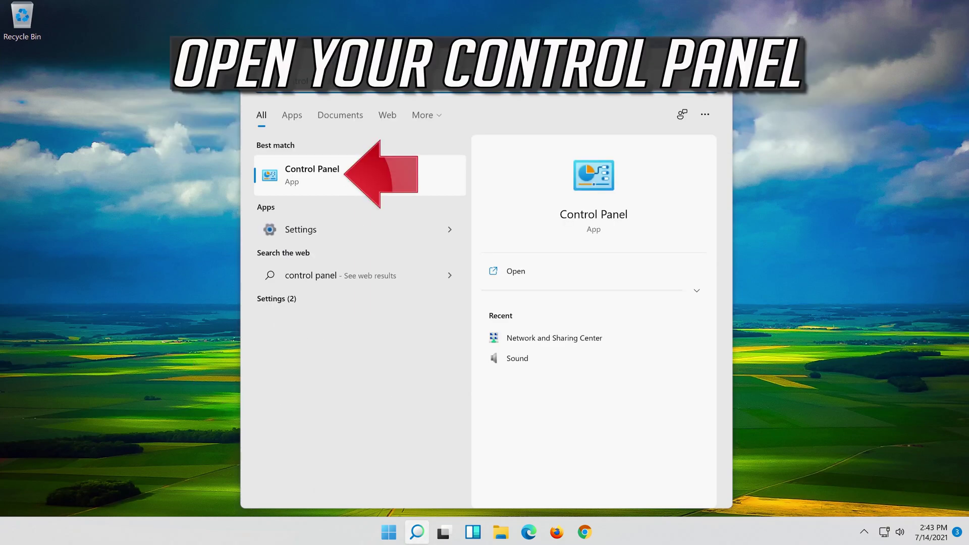
left_click(404, 177)
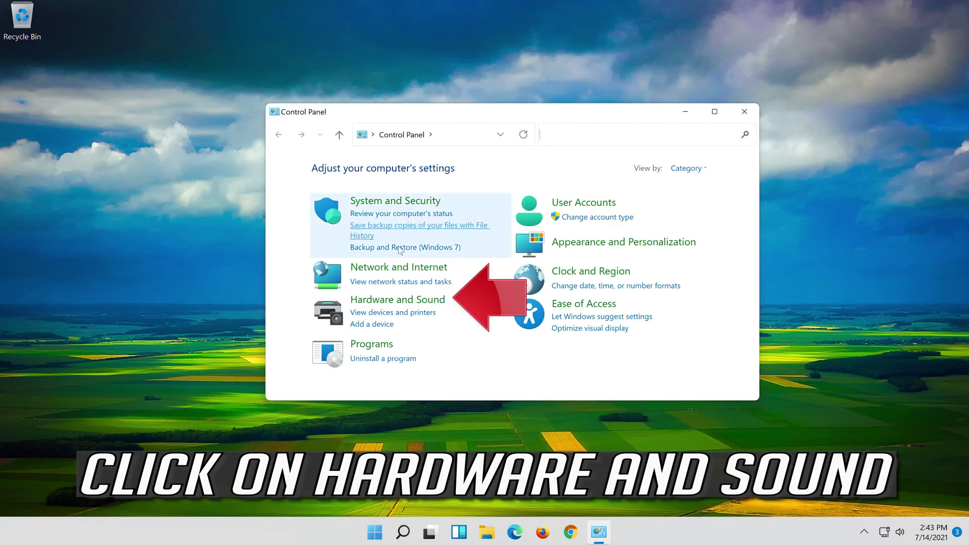
left_click(425, 303)
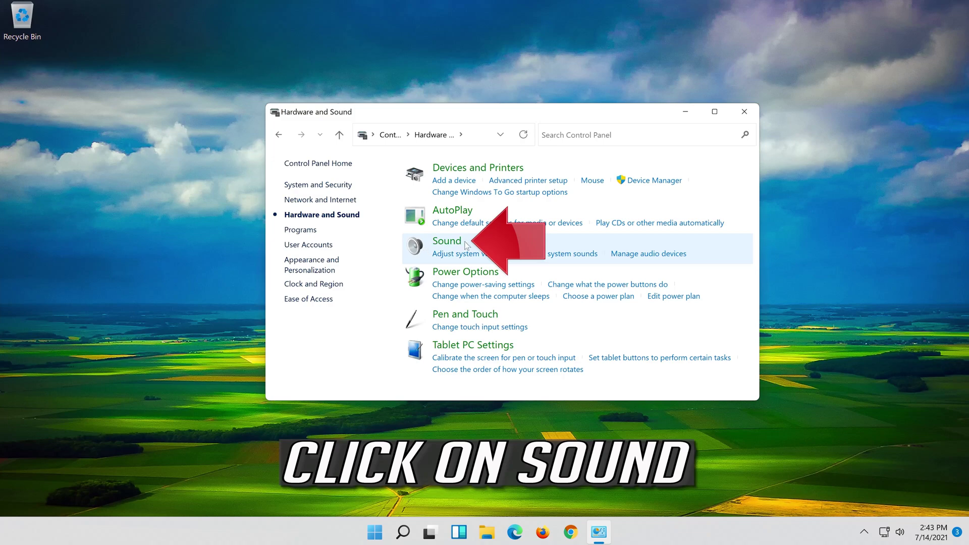
left_click(439, 245)
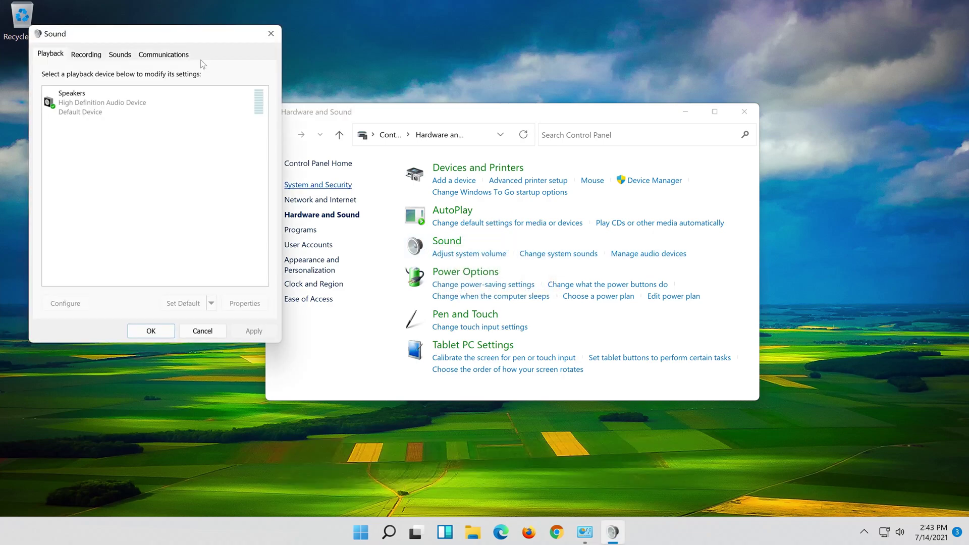
left_click_drag(160, 37, 524, 91)
Set the default format of the Speakers playback device to 16 bit, 48000 Hz (DVD Quality), apply it, and close the Sound settings
left_click(508, 169)
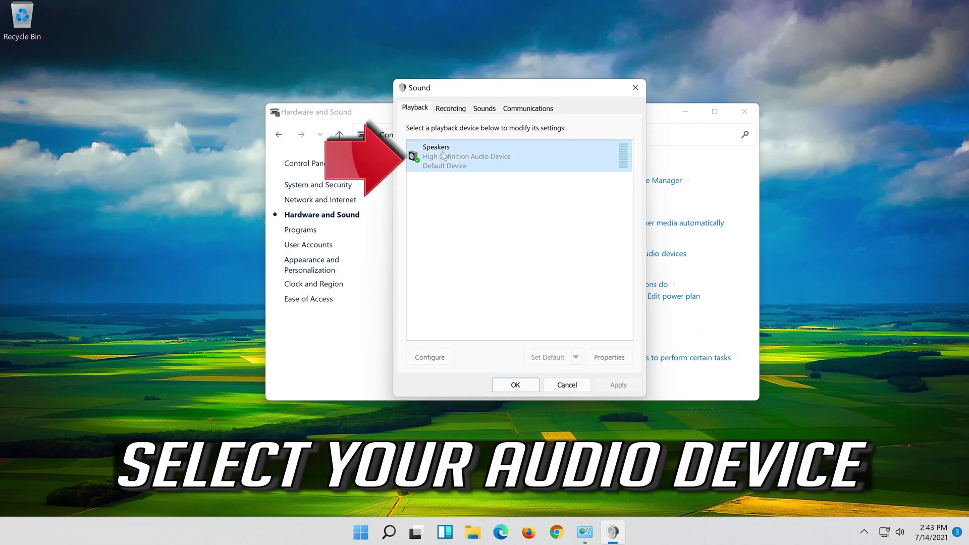
right_click(516, 168)
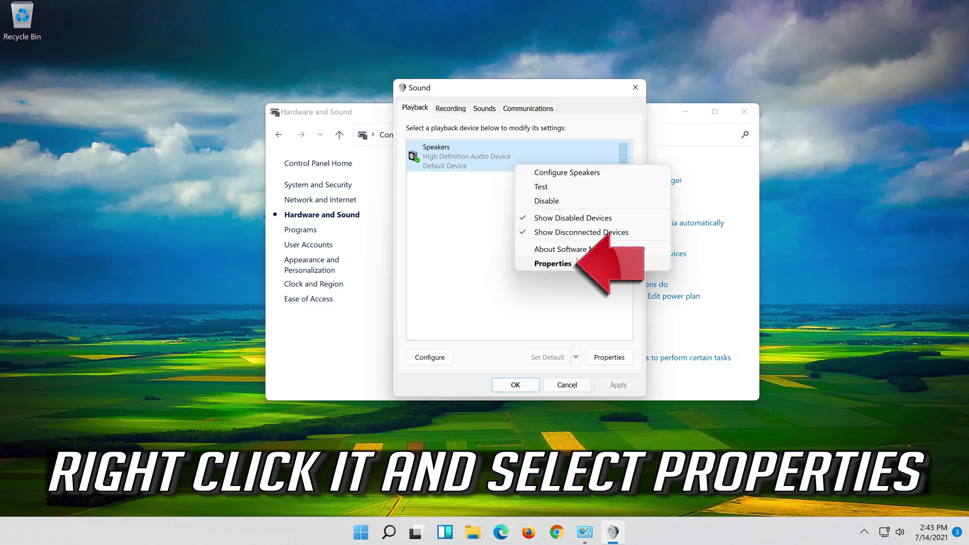
left_click(569, 264)
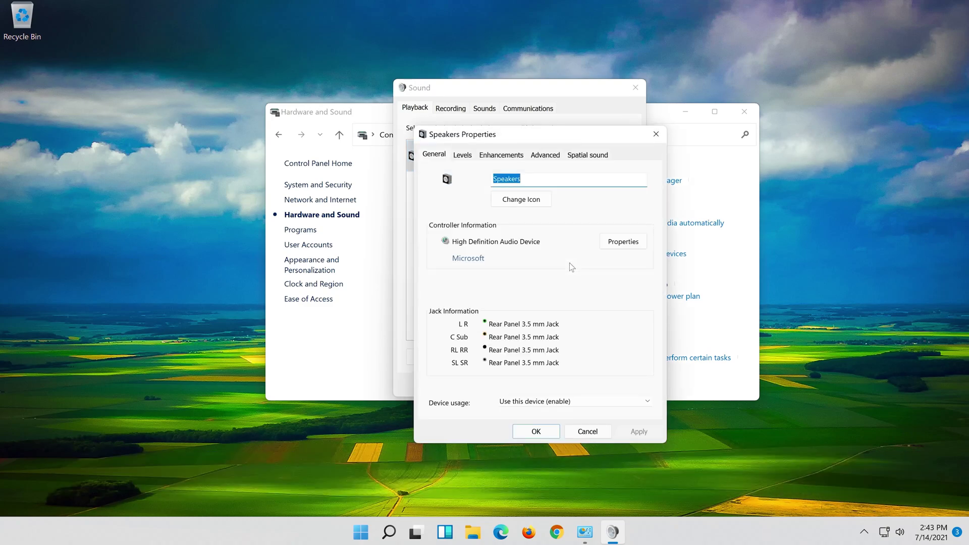
left_click(551, 153)
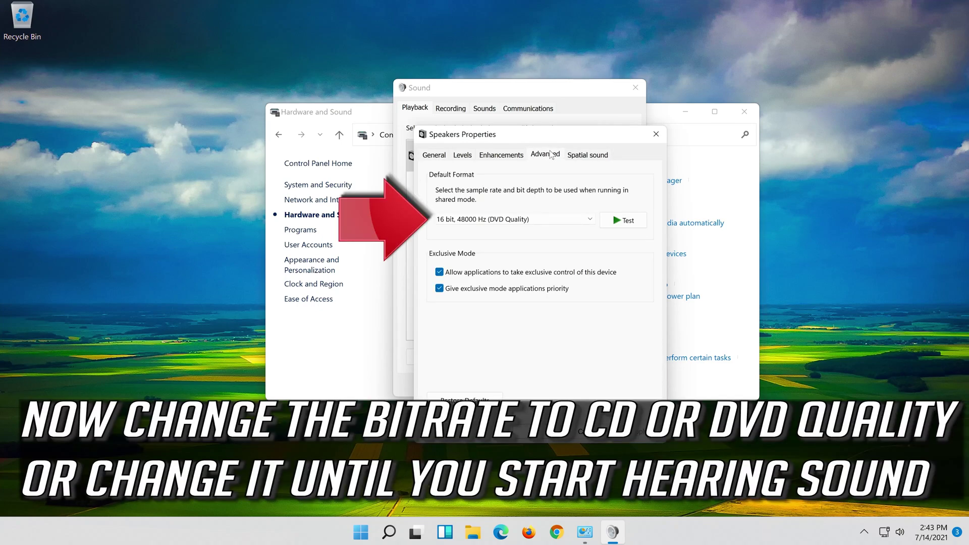
left_click(497, 217)
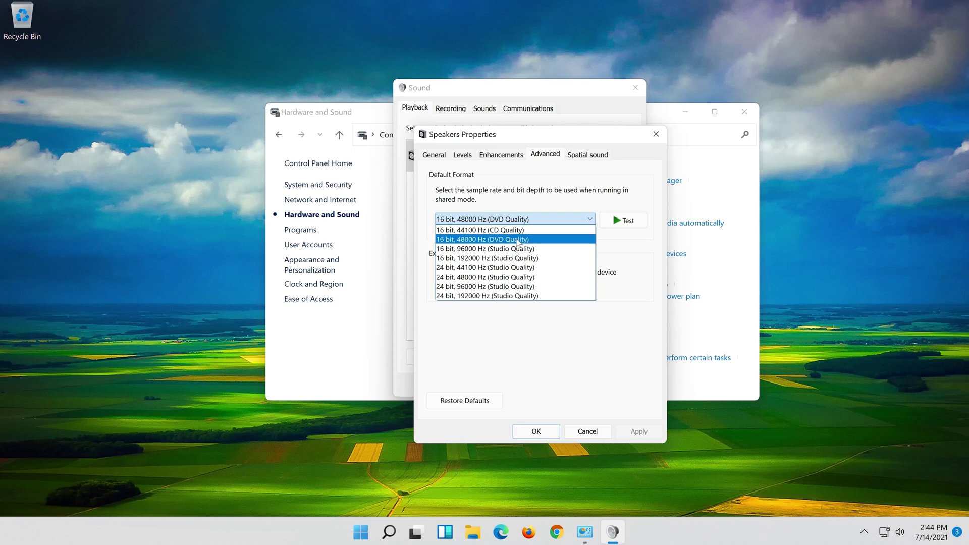
left_click(520, 240)
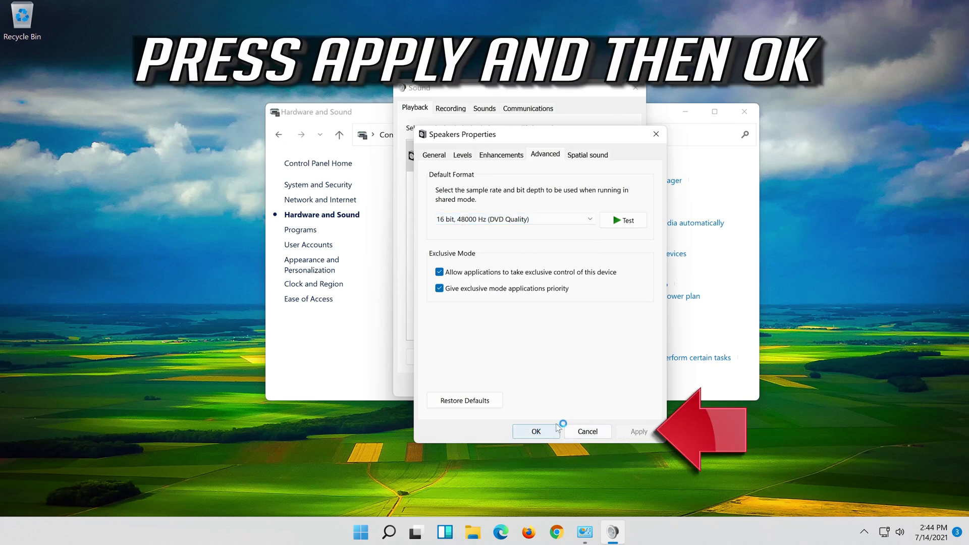
left_click(531, 437)
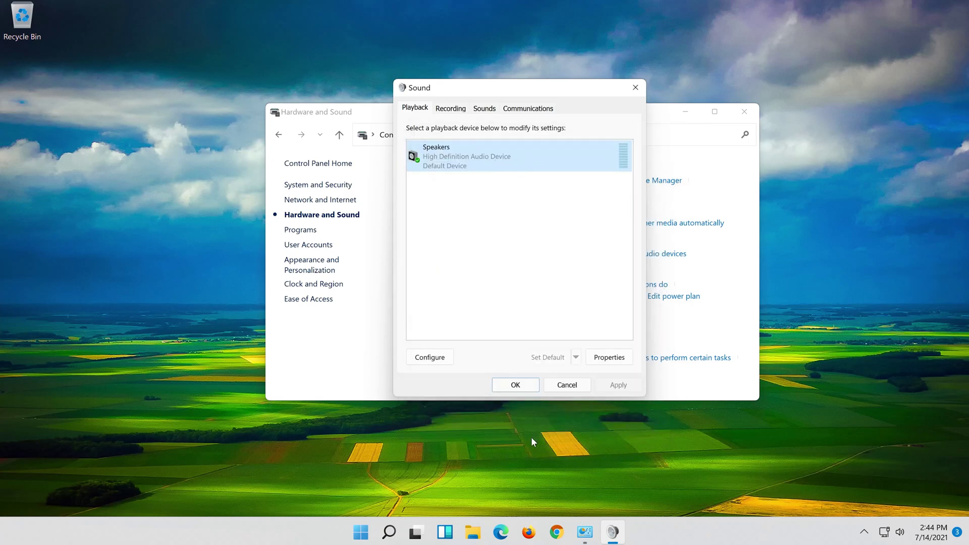
left_click(503, 386)
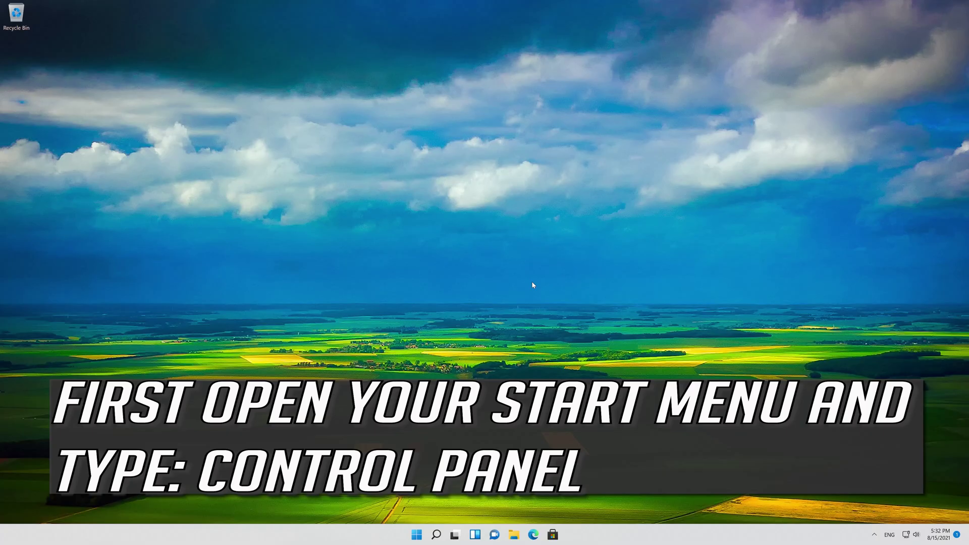
Search Windows for "control panel" and open System Restore from the Recovery tools in System and Security, Security and Maintenance
key("super")
type("c")
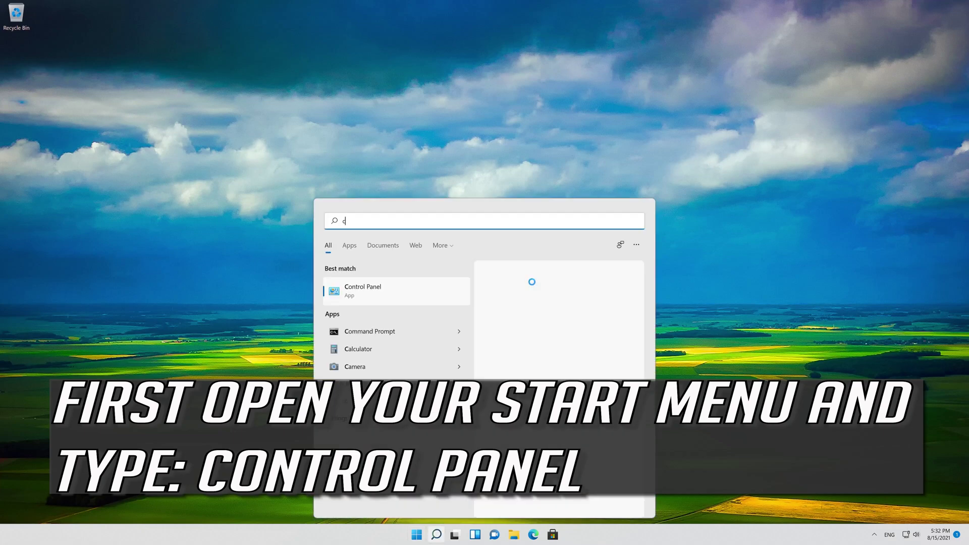
type("ontrol panel")
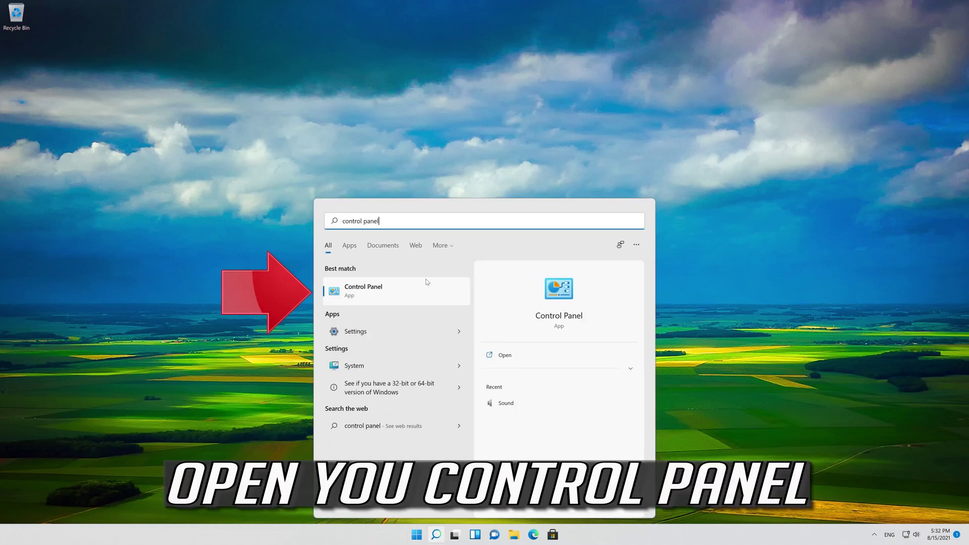
left_click(401, 298)
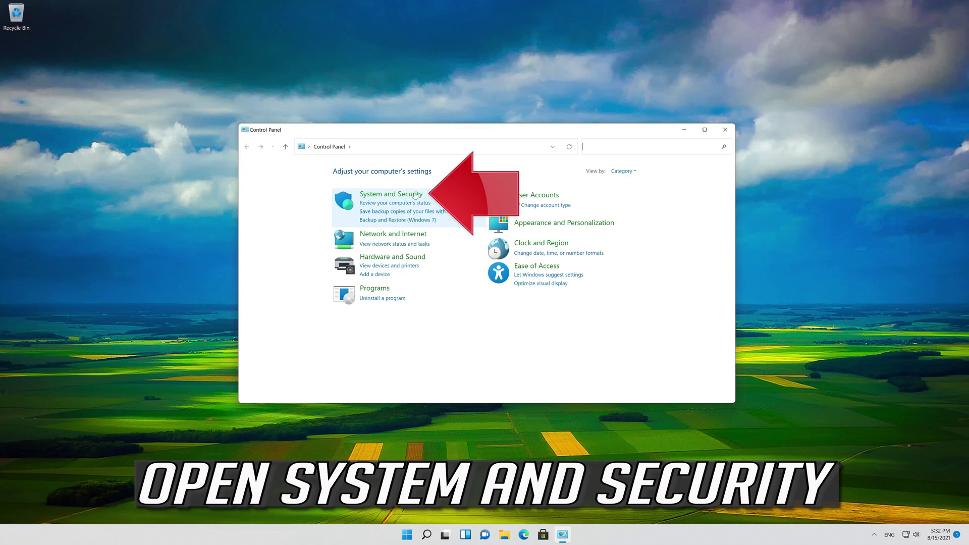
left_click(398, 195)
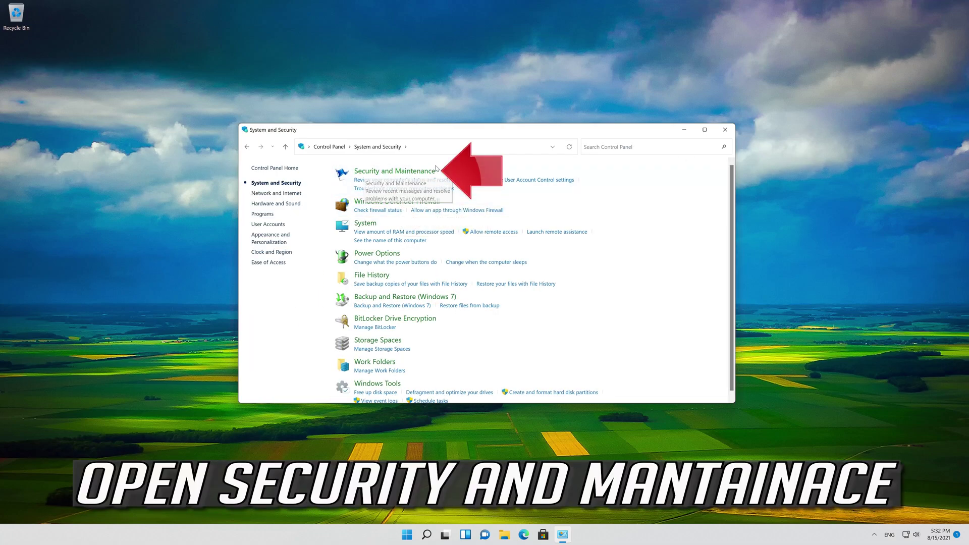
left_click(400, 174)
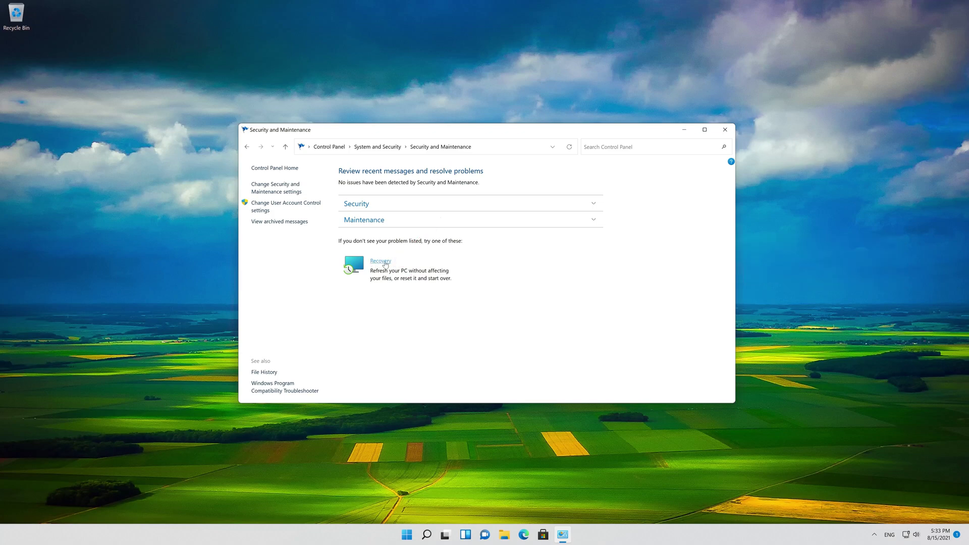
left_click(381, 261)
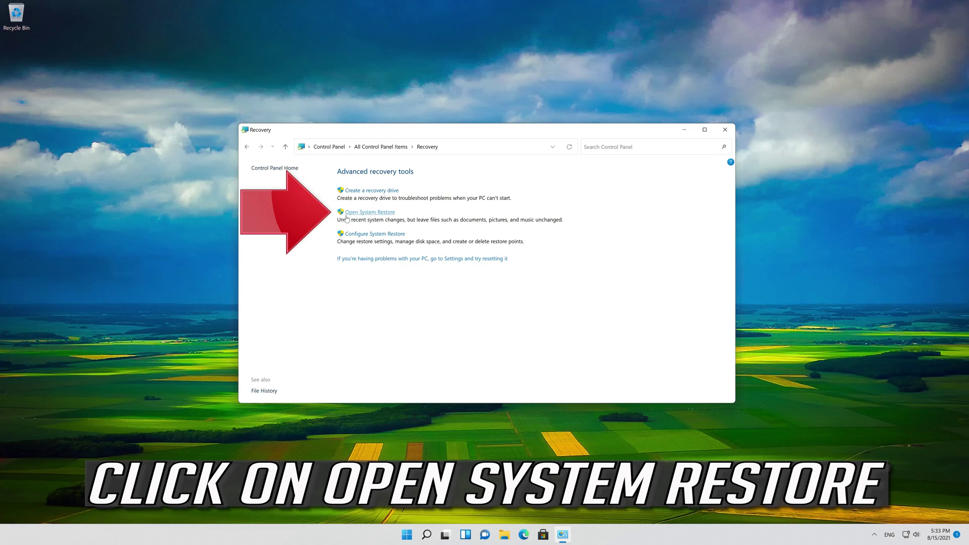
left_click(384, 213)
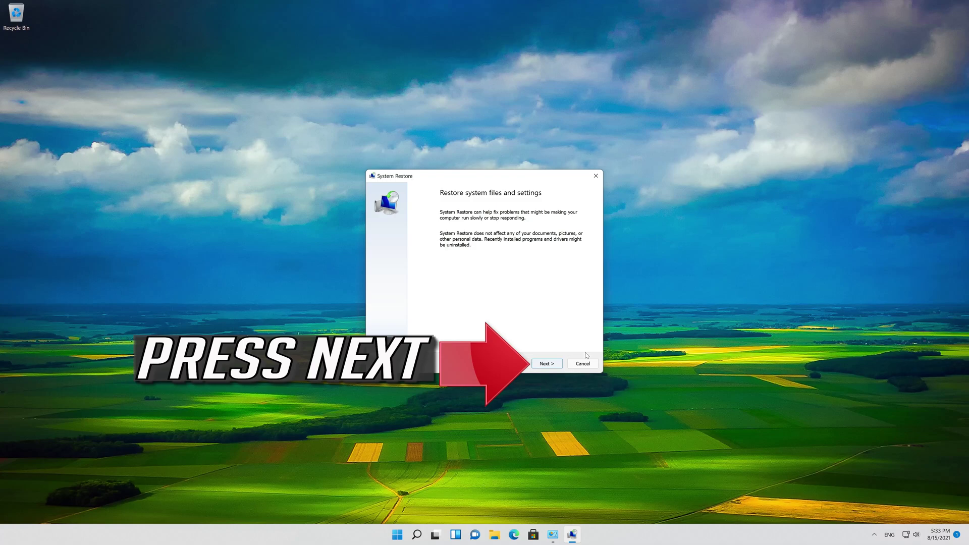
Select the manual restore point "New restore point" from 8/15/2021 5:28:20 PM and start the system restore, accepting the warning
left_click(559, 365)
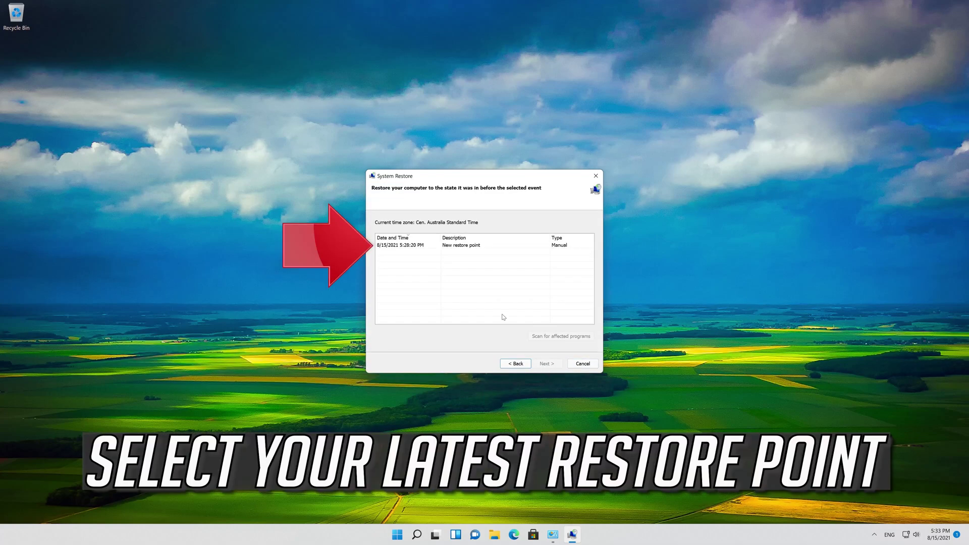
left_click(482, 247)
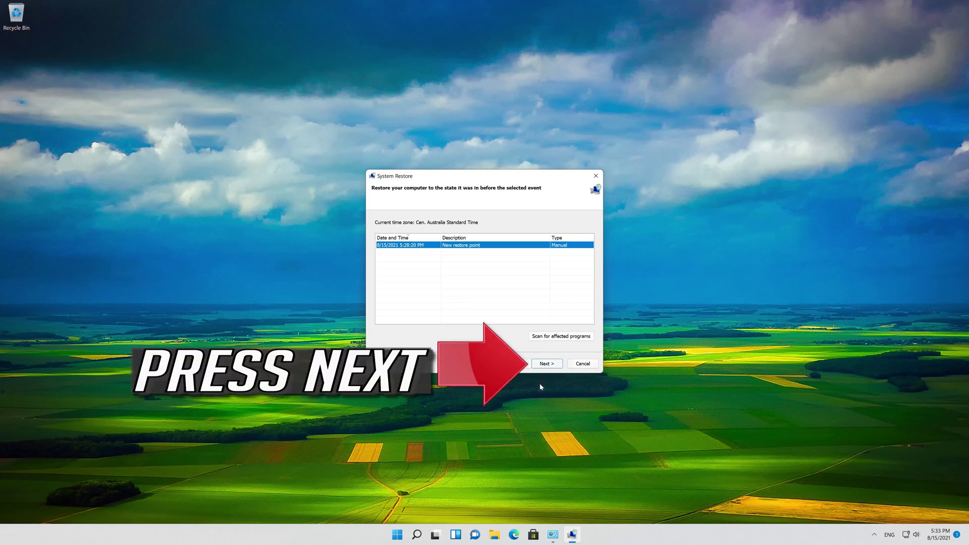
left_click(558, 365)
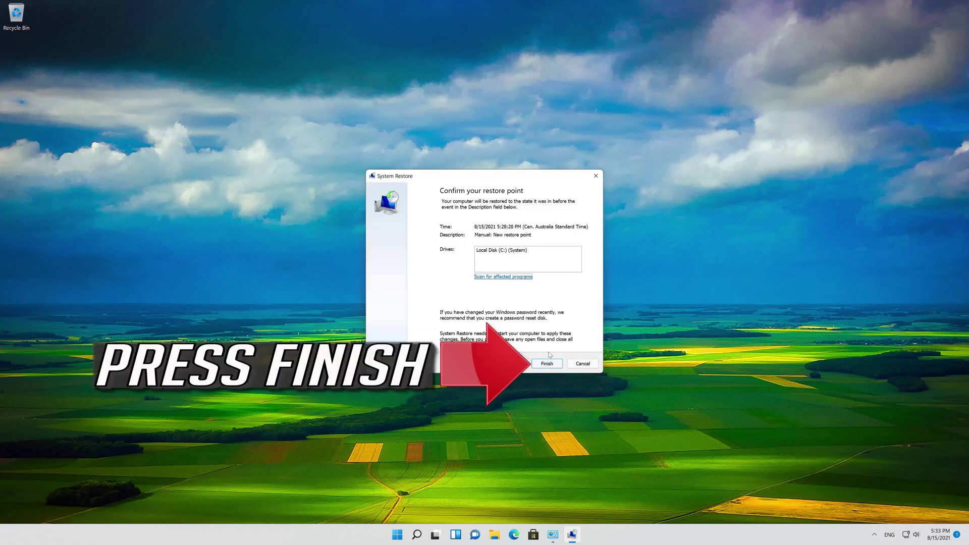
left_click(547, 364)
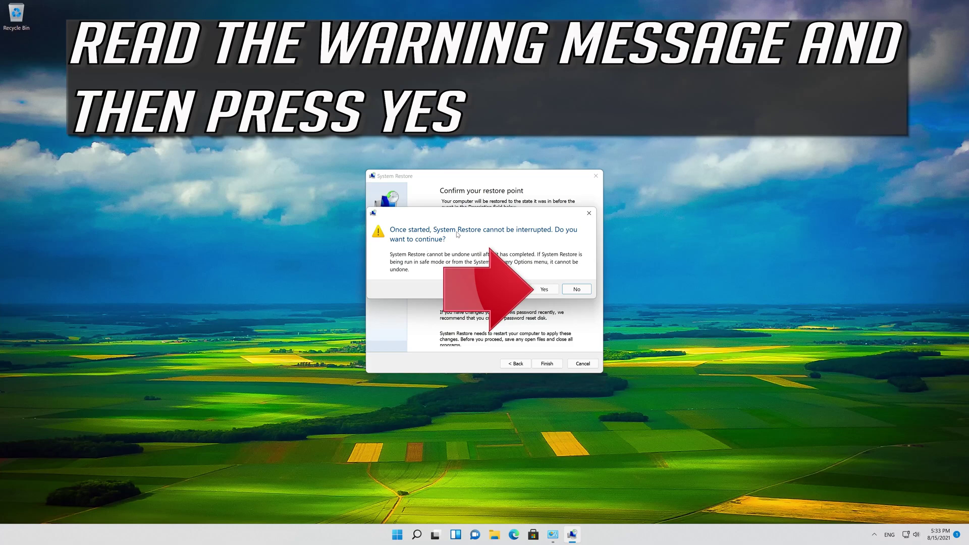
left_click(543, 291)
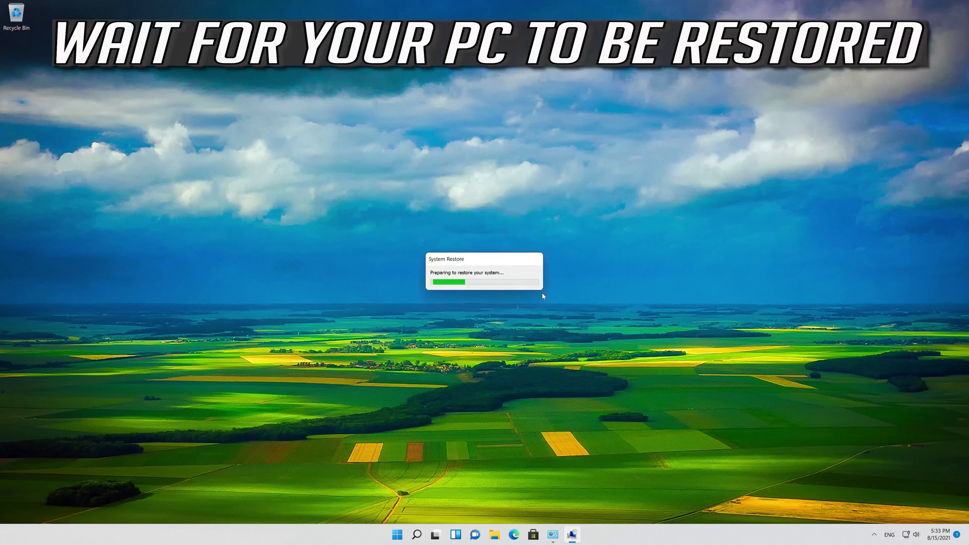